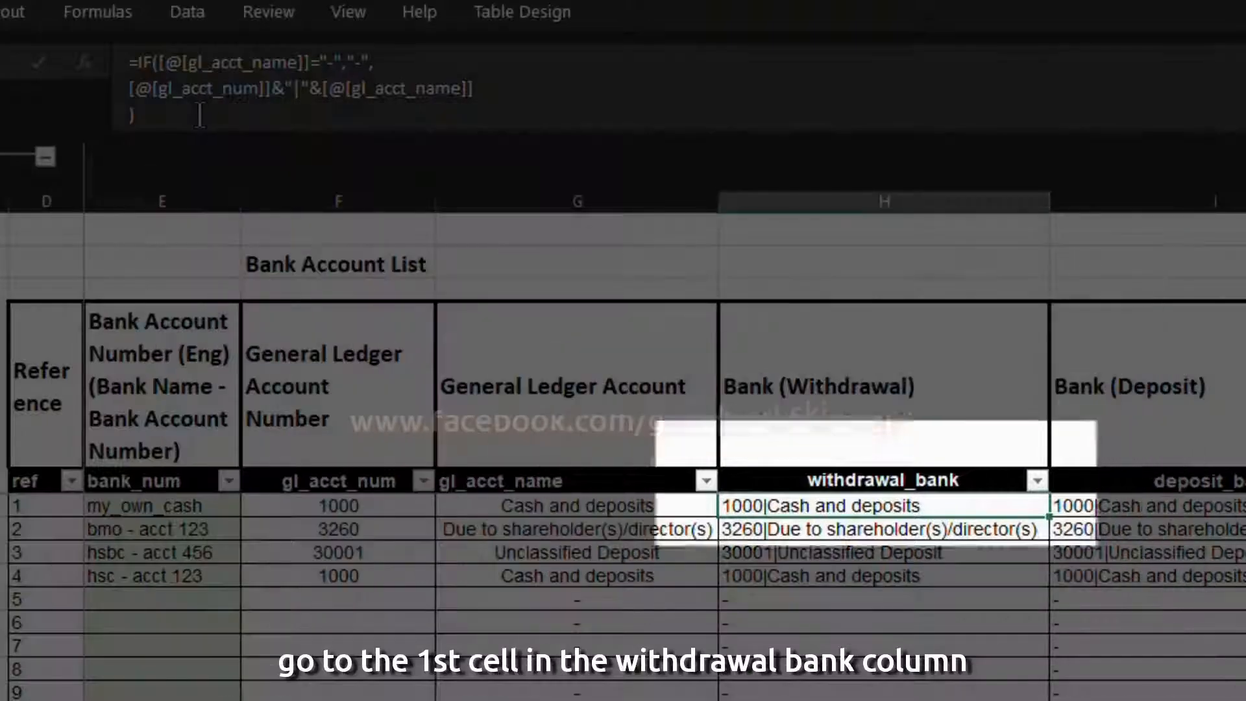
click(197, 81)
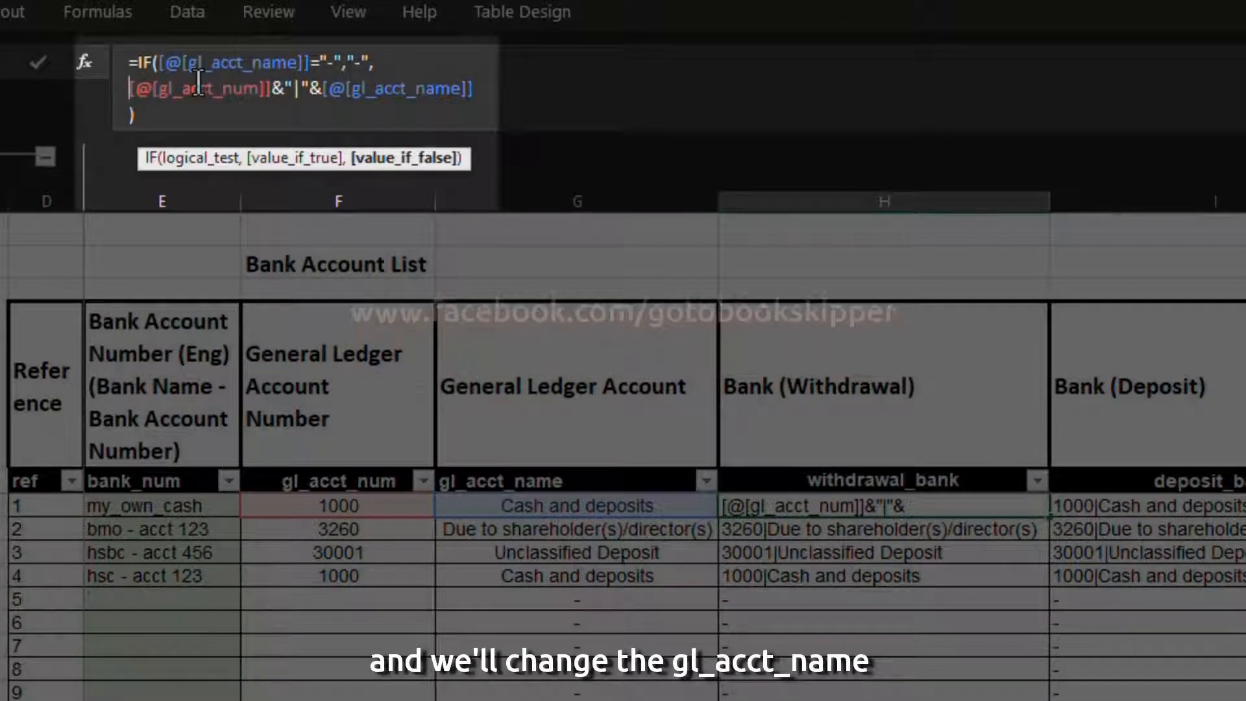
double_click(198, 81)
key(Left)
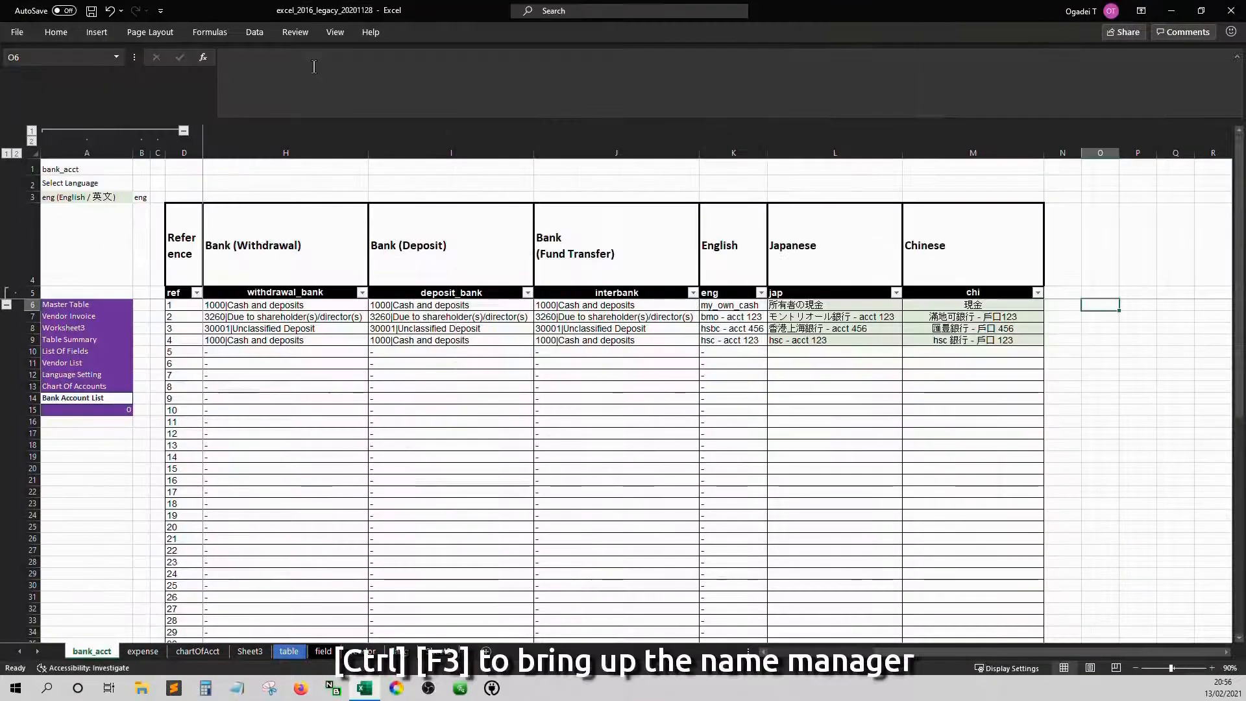
Step: Rename the defined table name master to bank_acct_list
key(ctrl+F3)
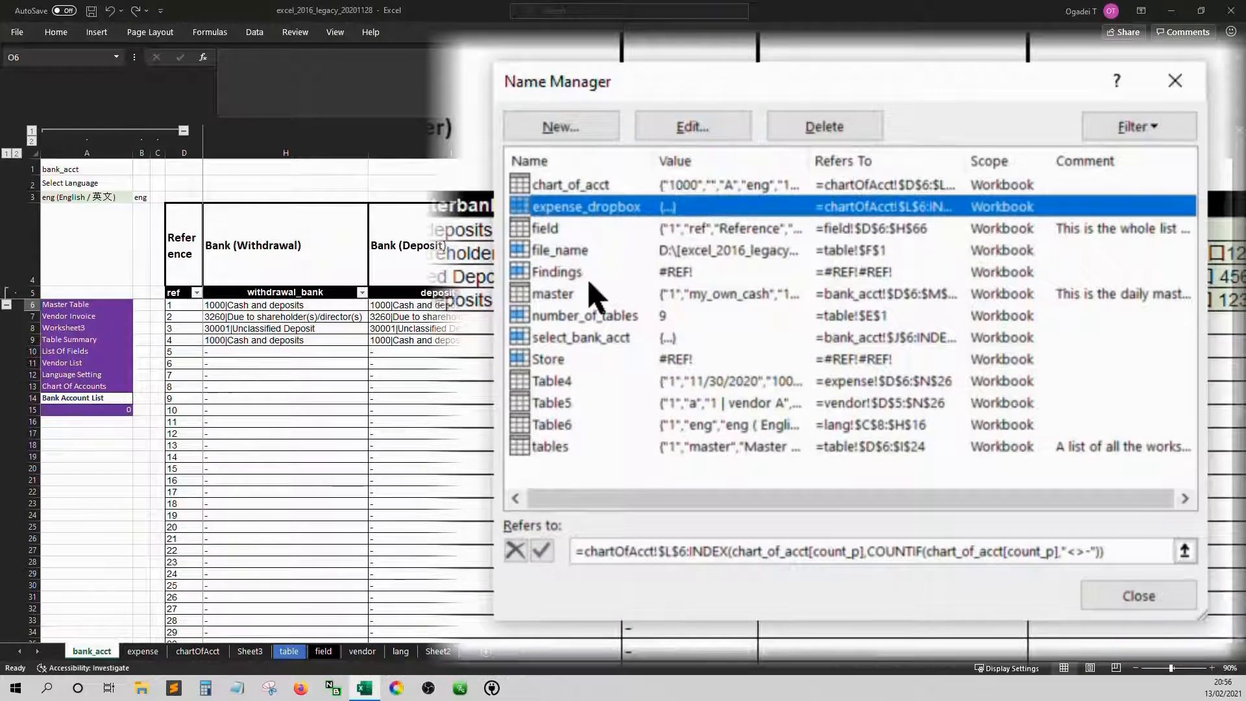
click(585, 296)
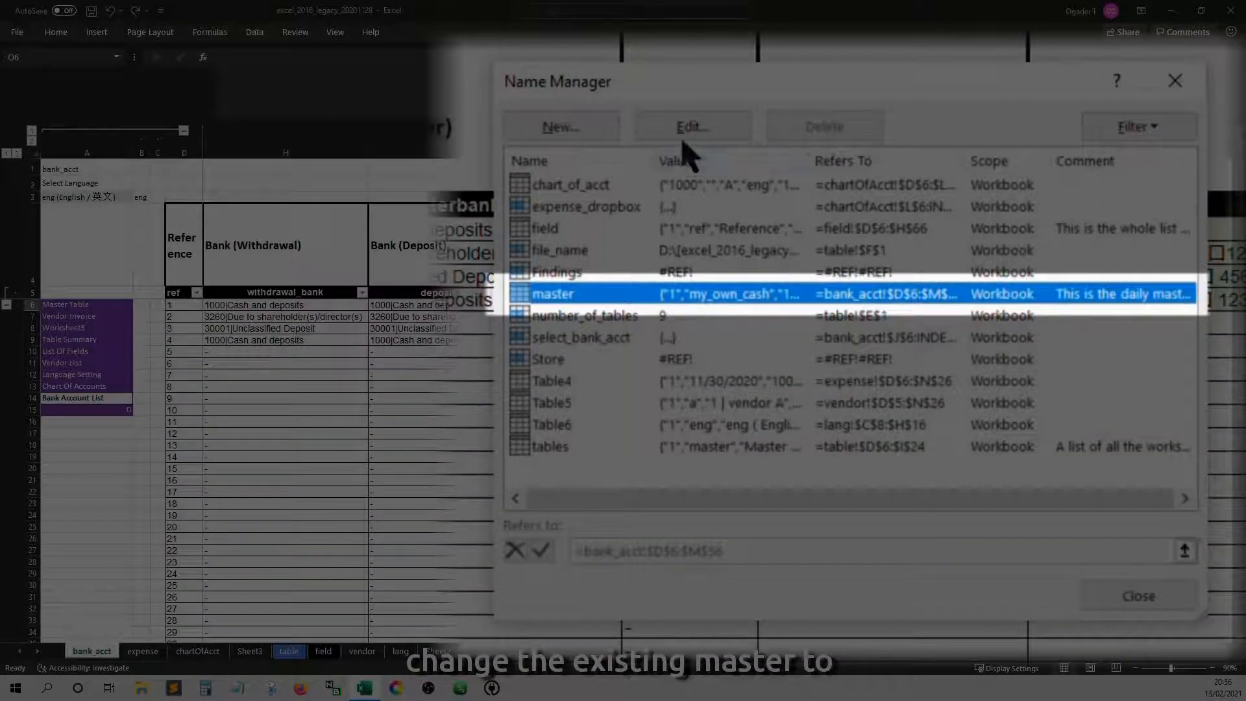
click(688, 129)
click(834, 254)
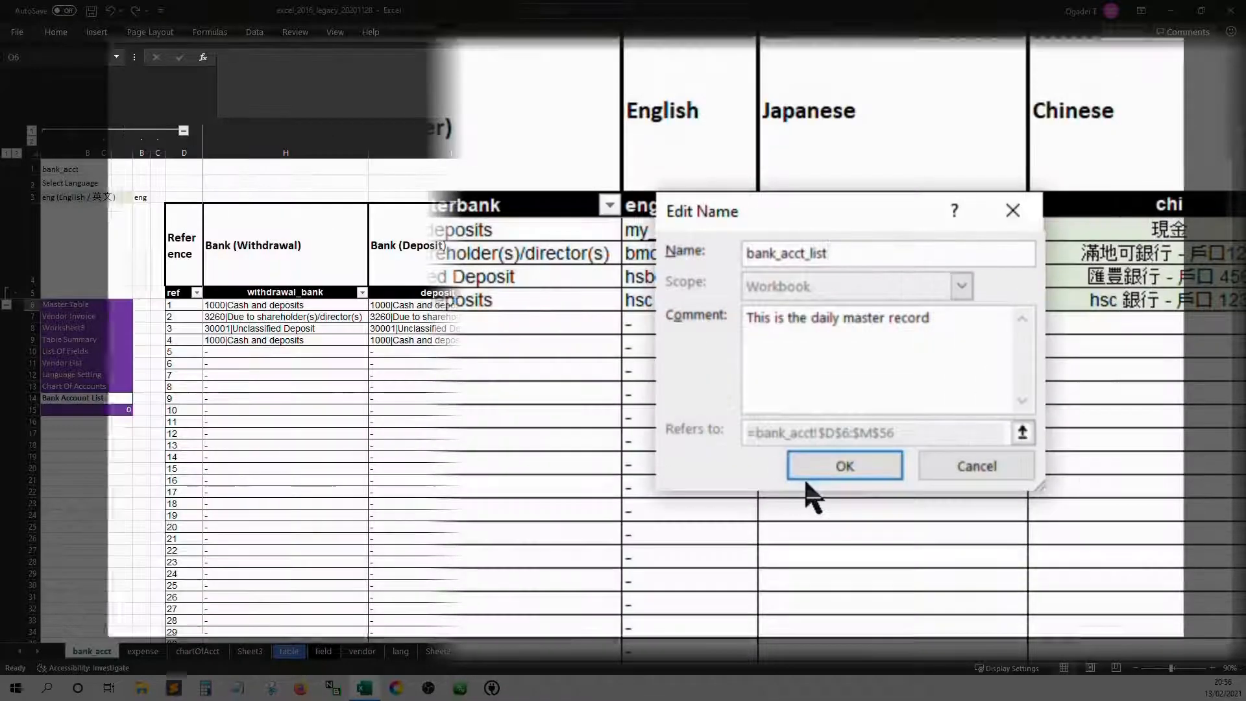
click(807, 470)
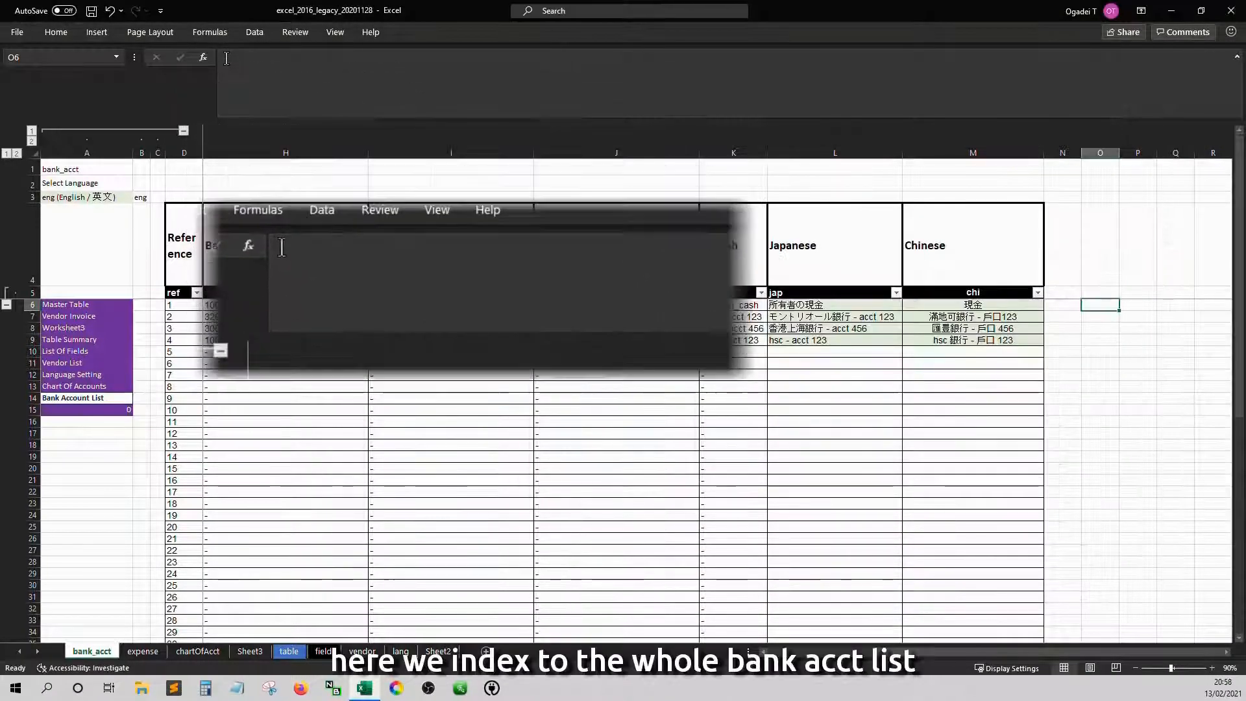
Step: In cell O6, start an INDEX formula that uses the whole bank_acct_list table as its array
text(index()
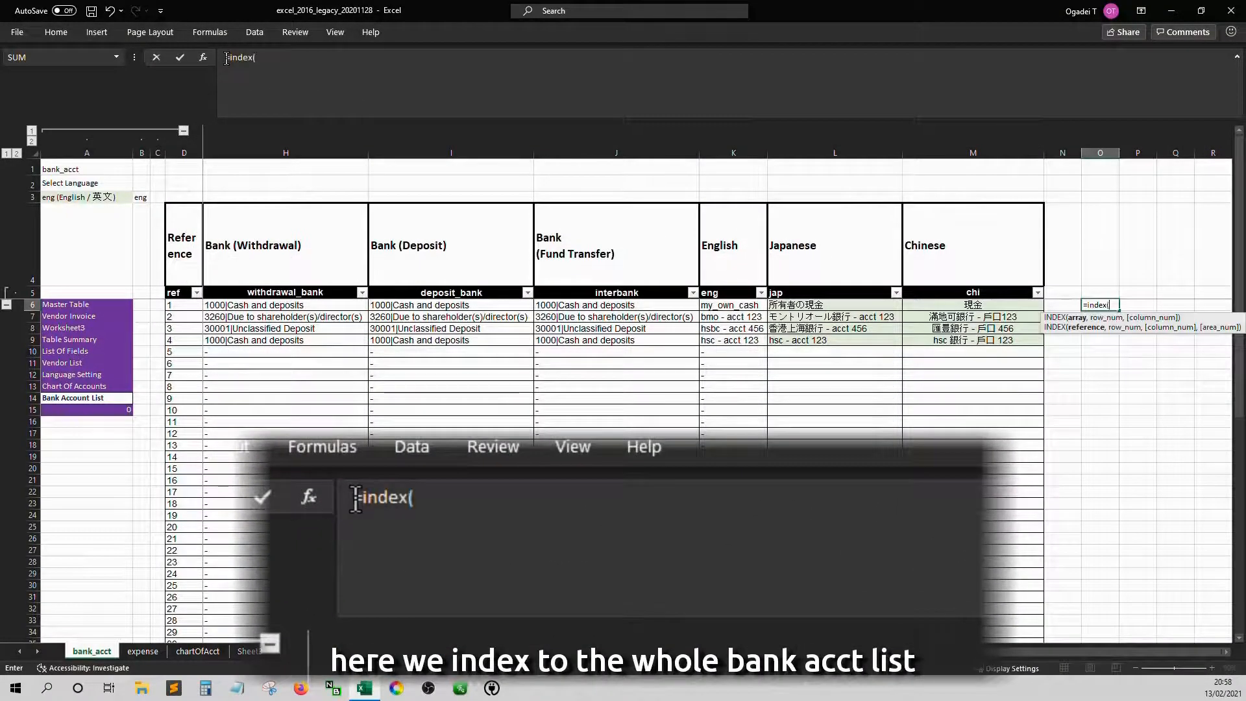
click(232, 204)
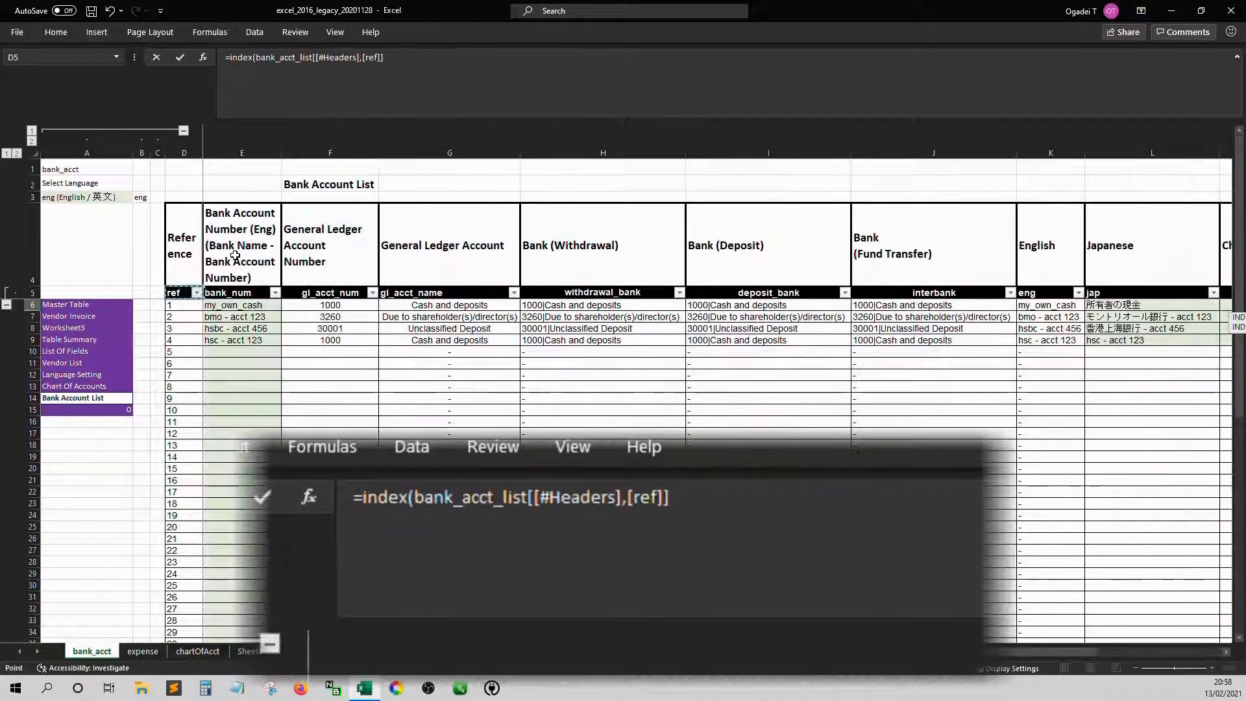
key(ctrl+shift+Right)
key(ctrl+shift+Down)
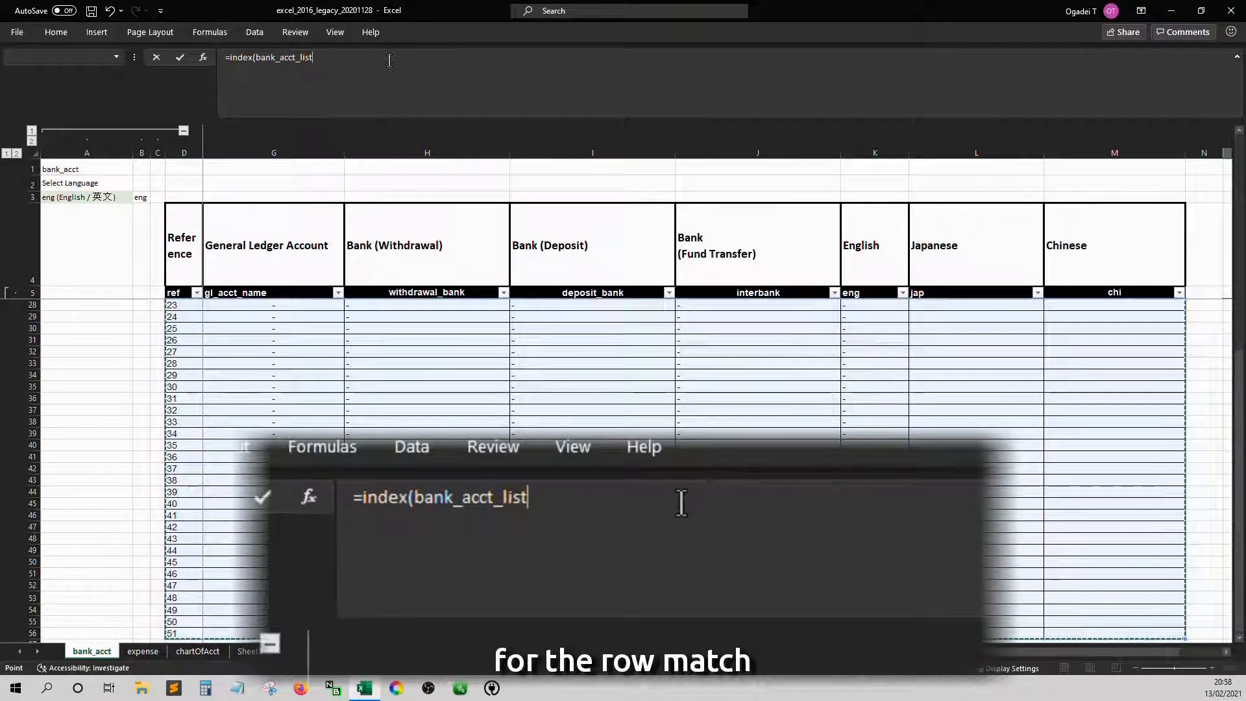
text(, )
text(match()
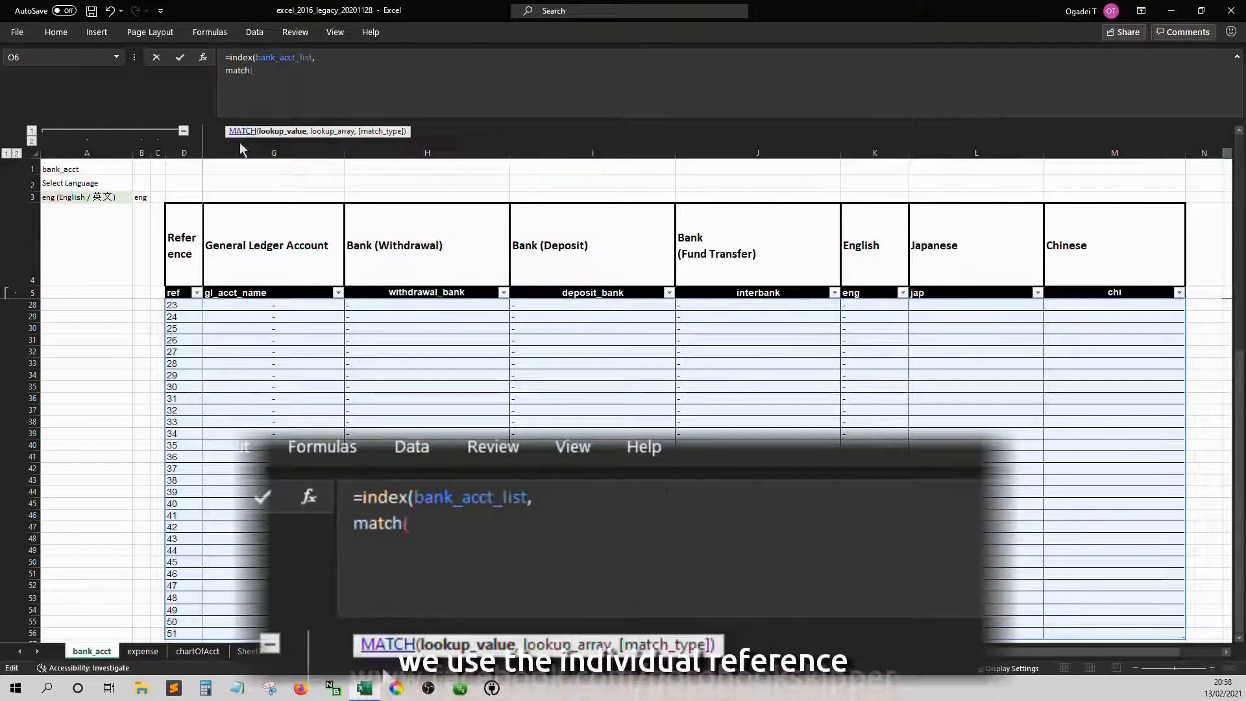
click(190, 233)
key(Down)
key(Down)
key(Up)
key(Down)
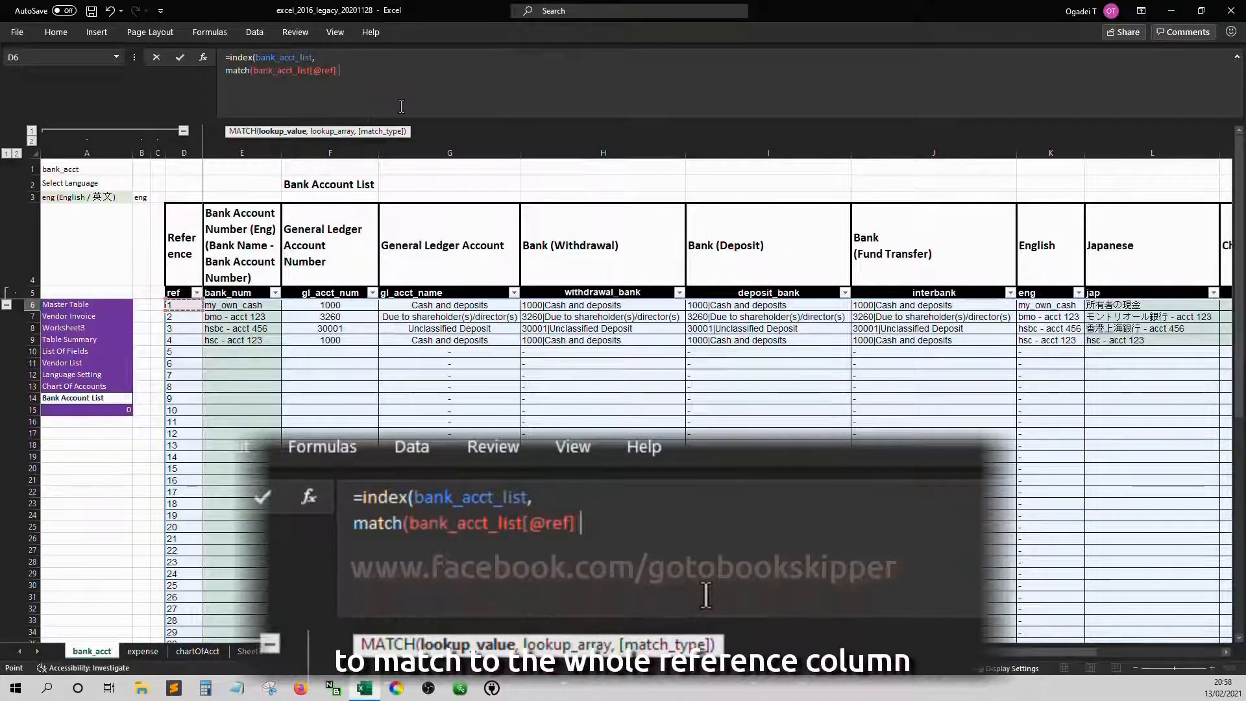
Step: Complete the row MATCH against the whole bank_acct_list[ref] column with exact match 0, and start a new formula line
text(,)
click(188, 275)
key(Down)
key(Down)
key(ctrl+shift+Down)
text(,)
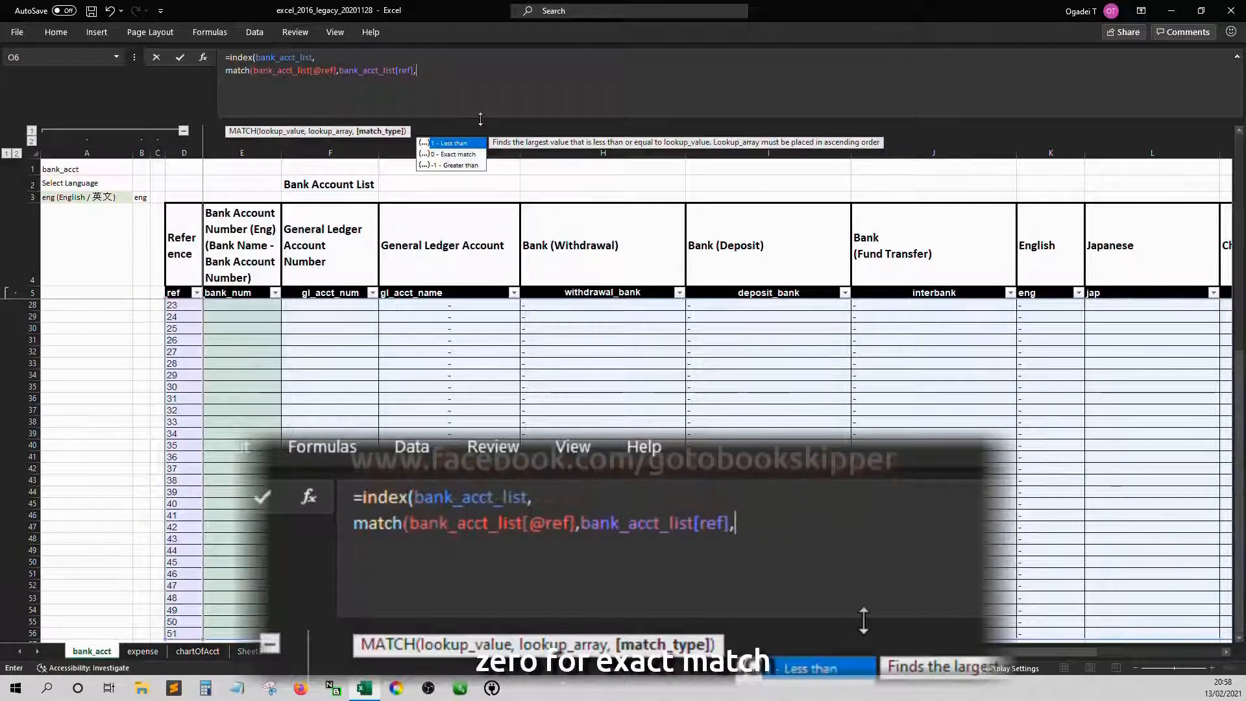
text(0),)
key(alt+Return)
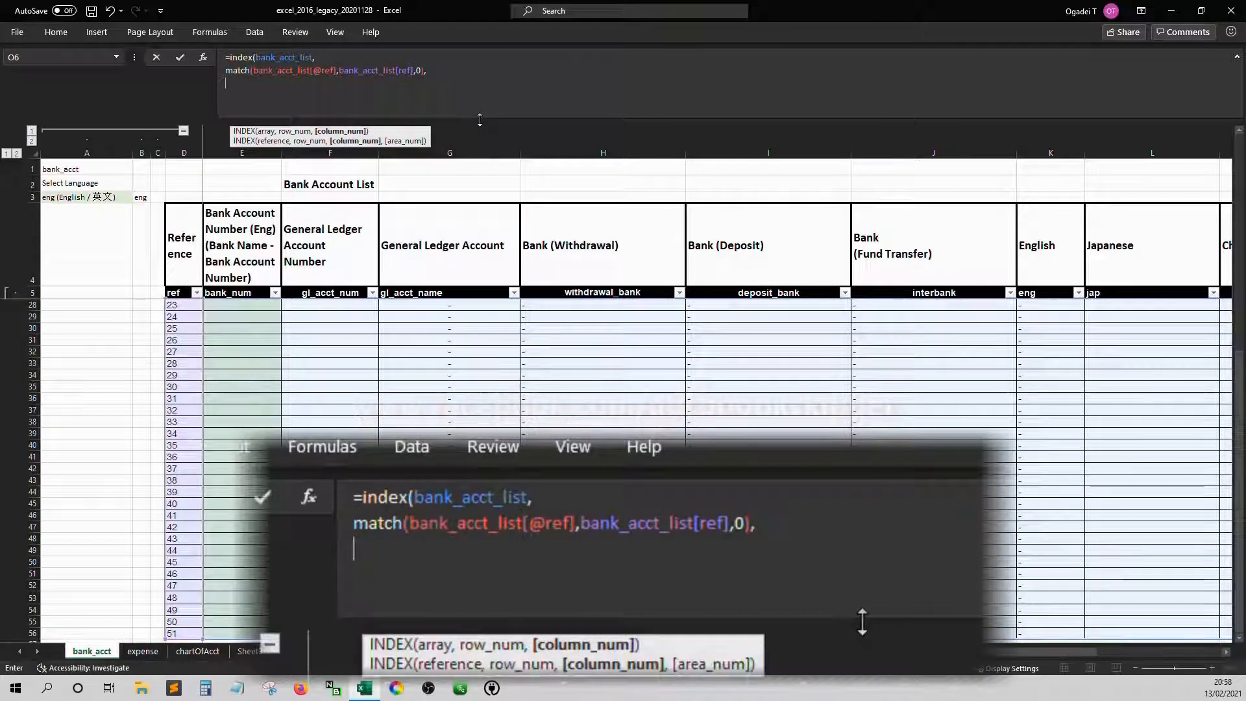
Step: Add the column argument MATCH($B$3,bank_acct_list[#Headers],0), close the INDEX formula and enter it in O6
text(match(B3)
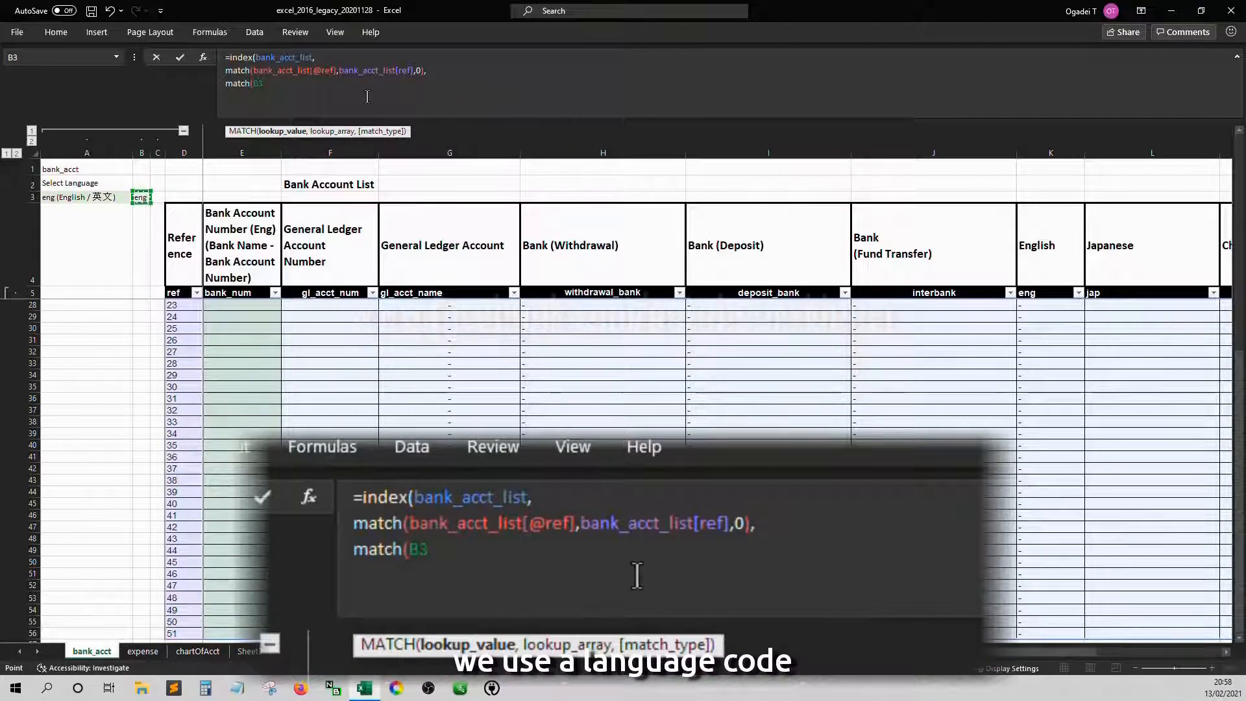
key(F4)
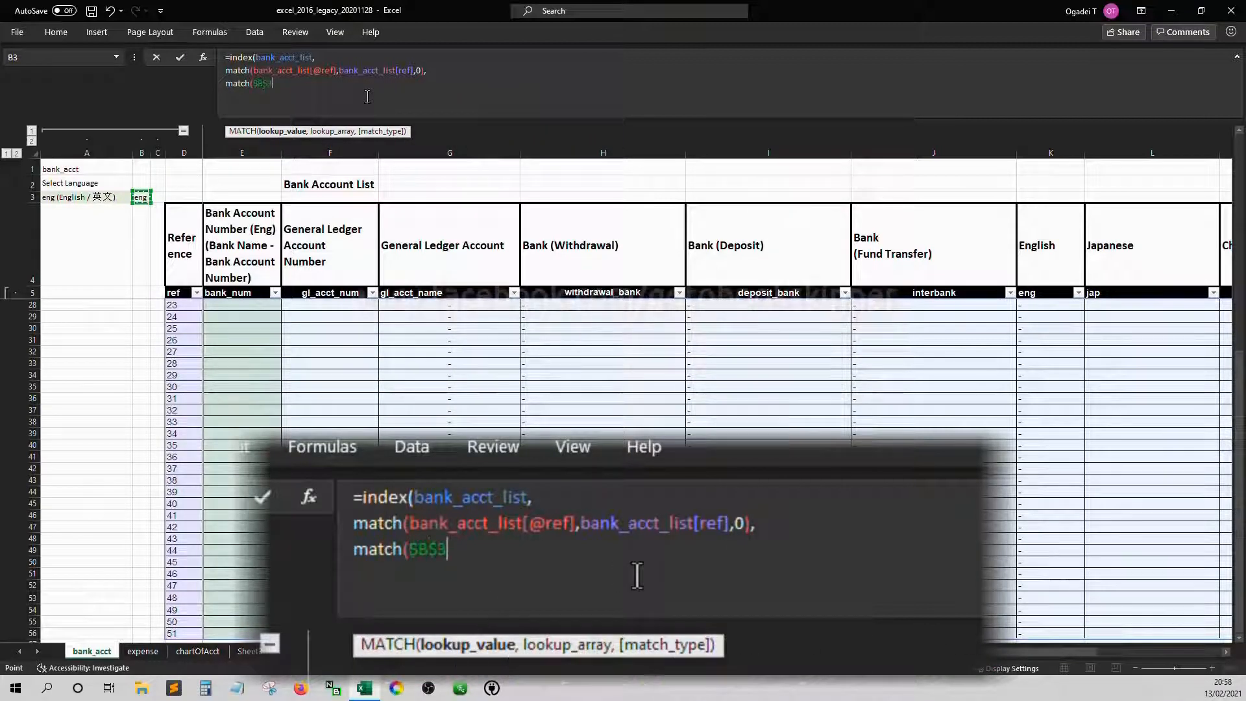
text(,)
key(Left)
key(Left)
key(ctrl+shift+Right)
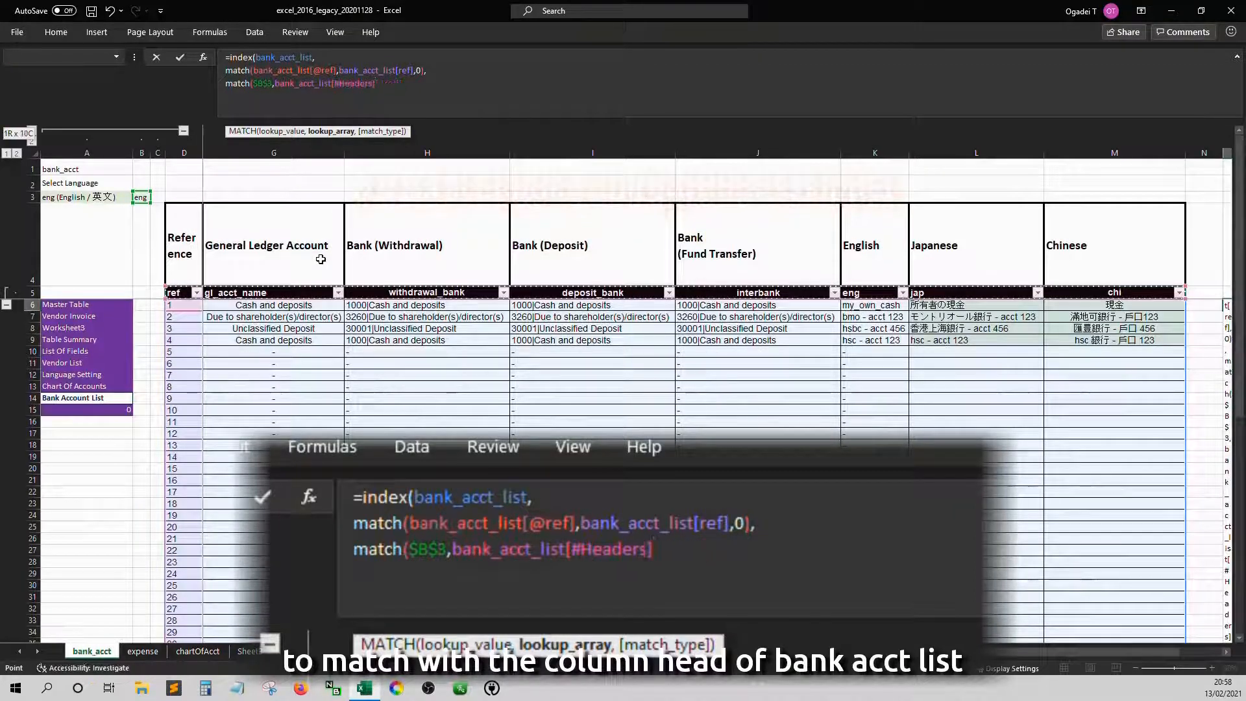
text(,0))
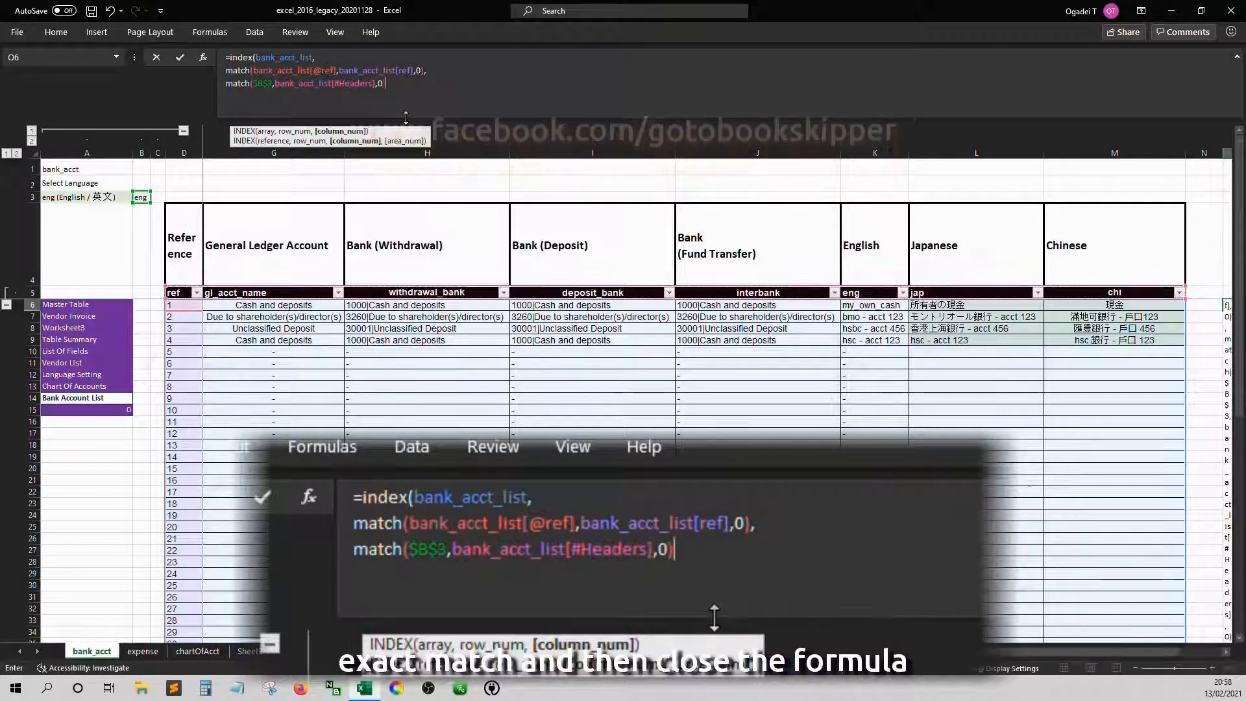
key(alt+Return)
text())
key(ctrl+Return)
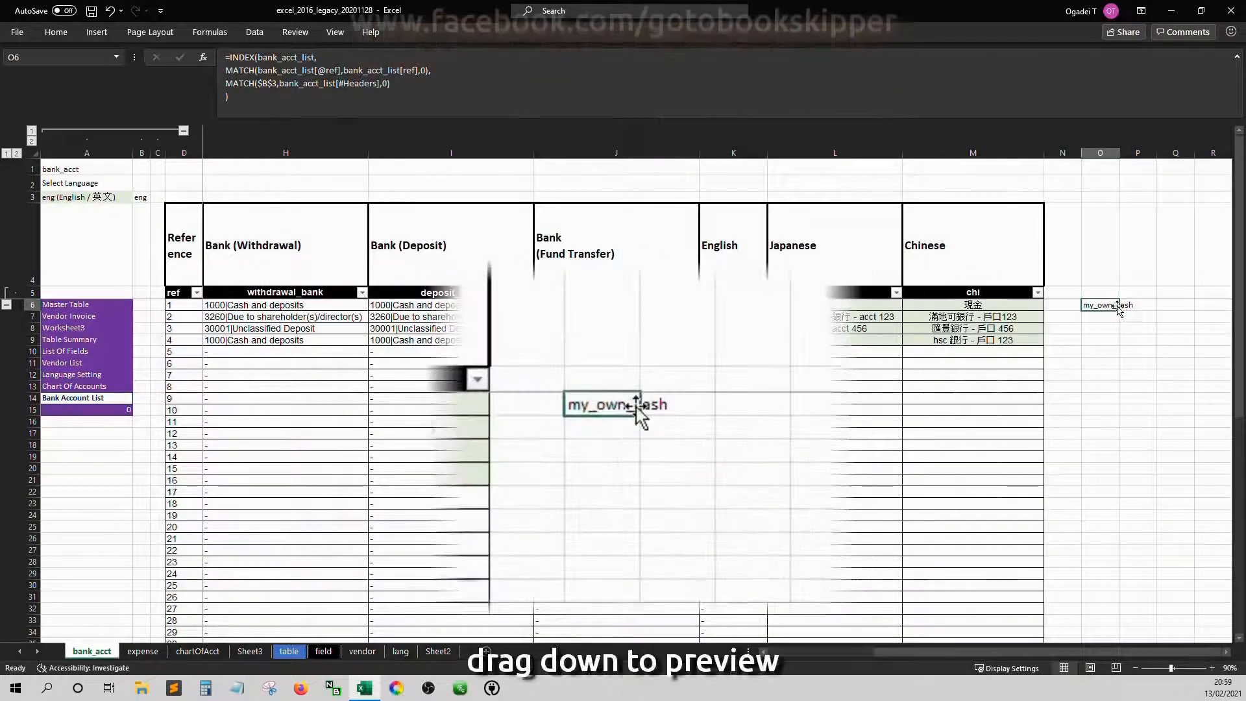
Step: Fill the O6 formula down to O11 as a preview and copy its INDEX expression without the equals sign
drag(1117, 307, 1117, 365)
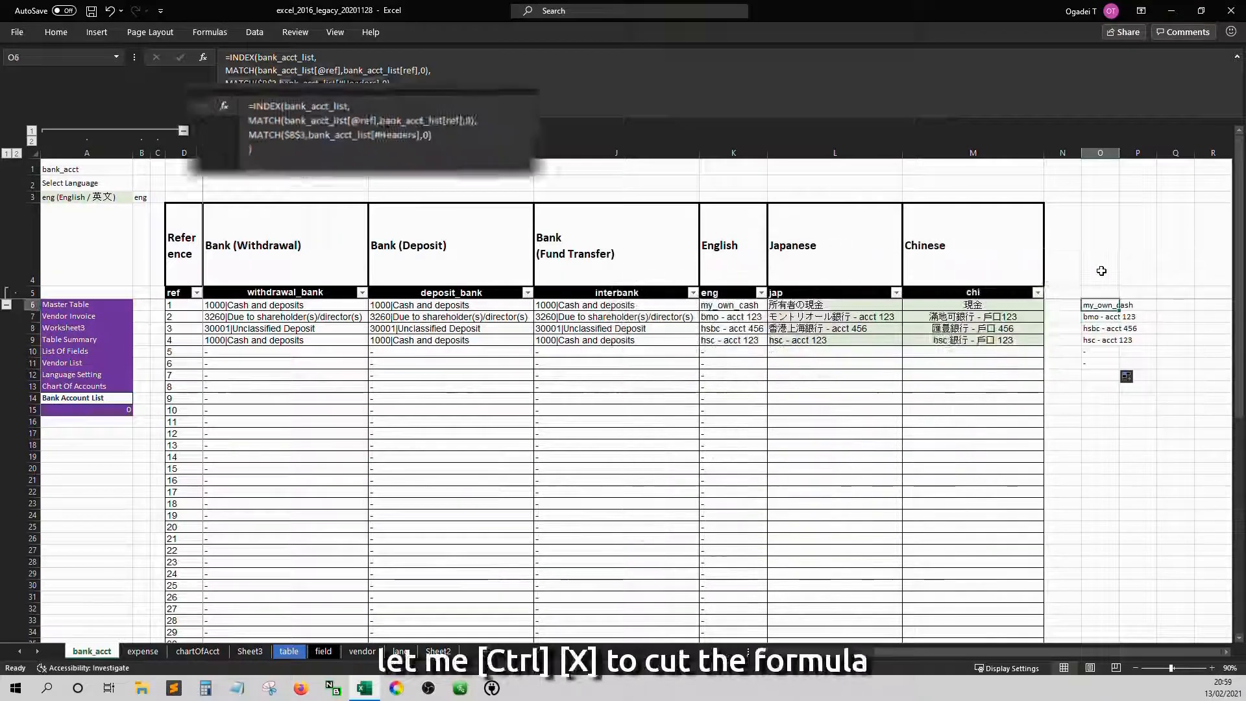
click(288, 62)
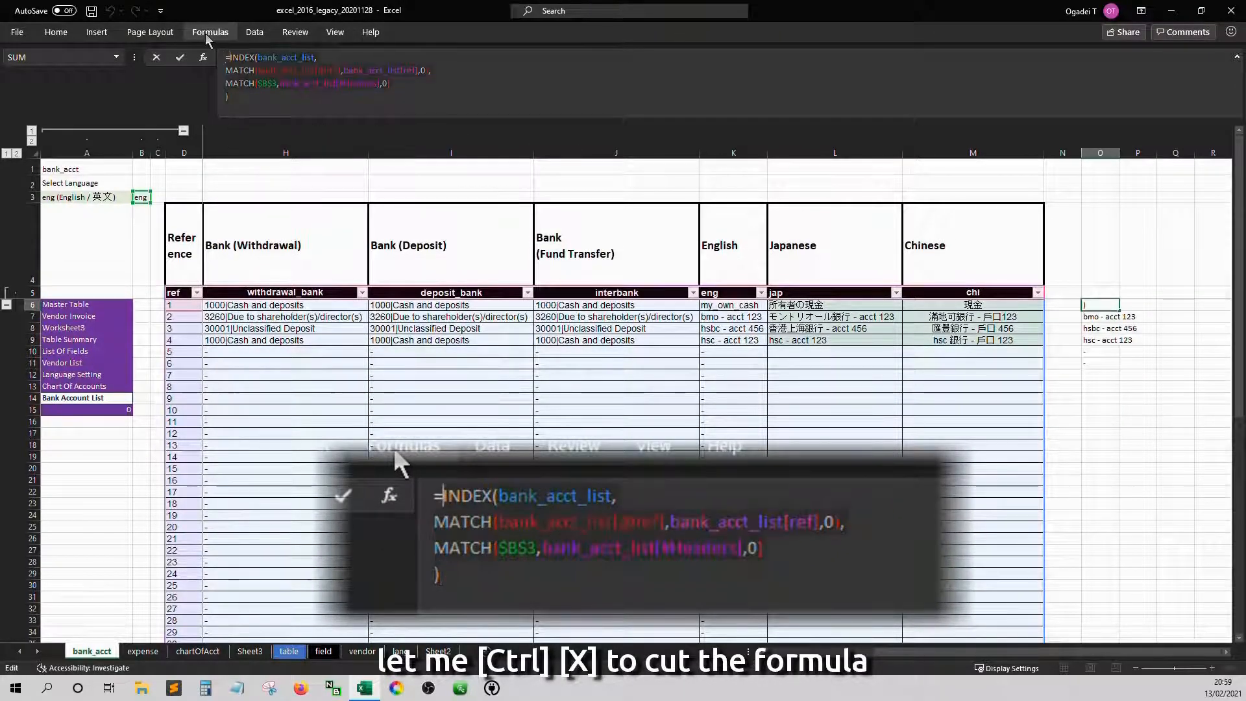
key(Escape)
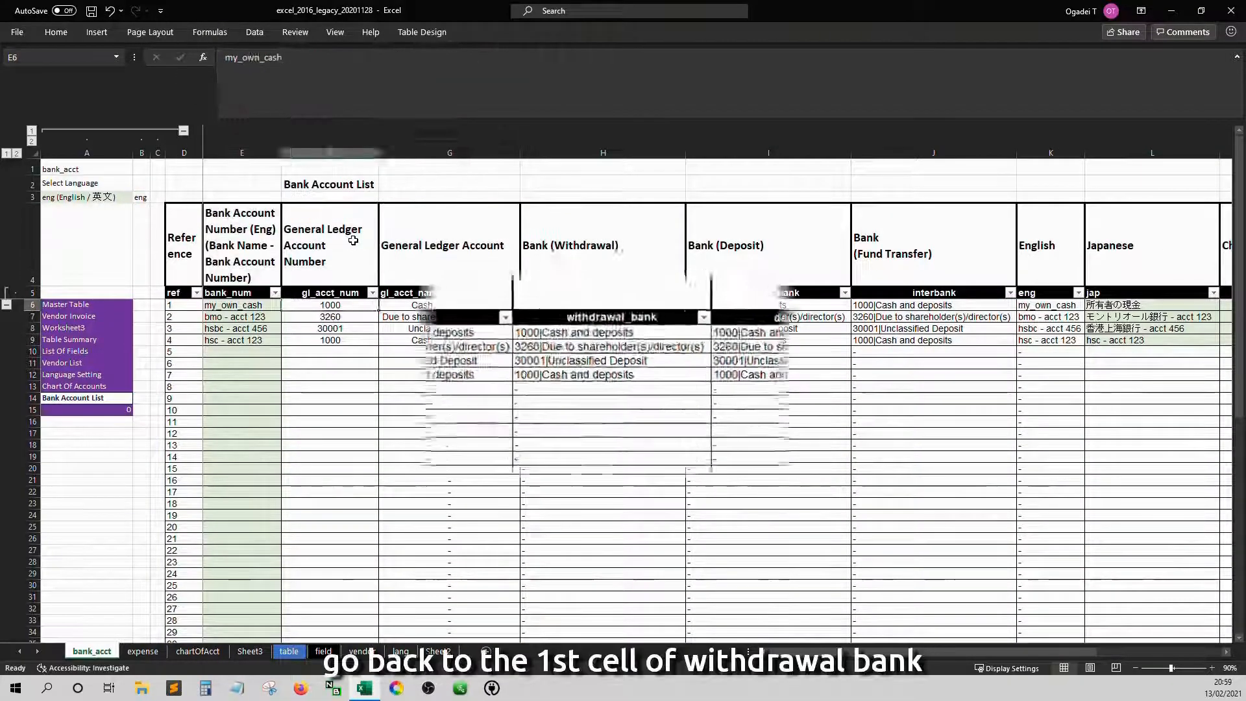
Step: Replace the final gl_acct_name in the first withdrawal_bank cell's formula with the INDEX/MATCH expression, and clear the draft cells O6:O11
key(Right)
key(Right)
key(Right)
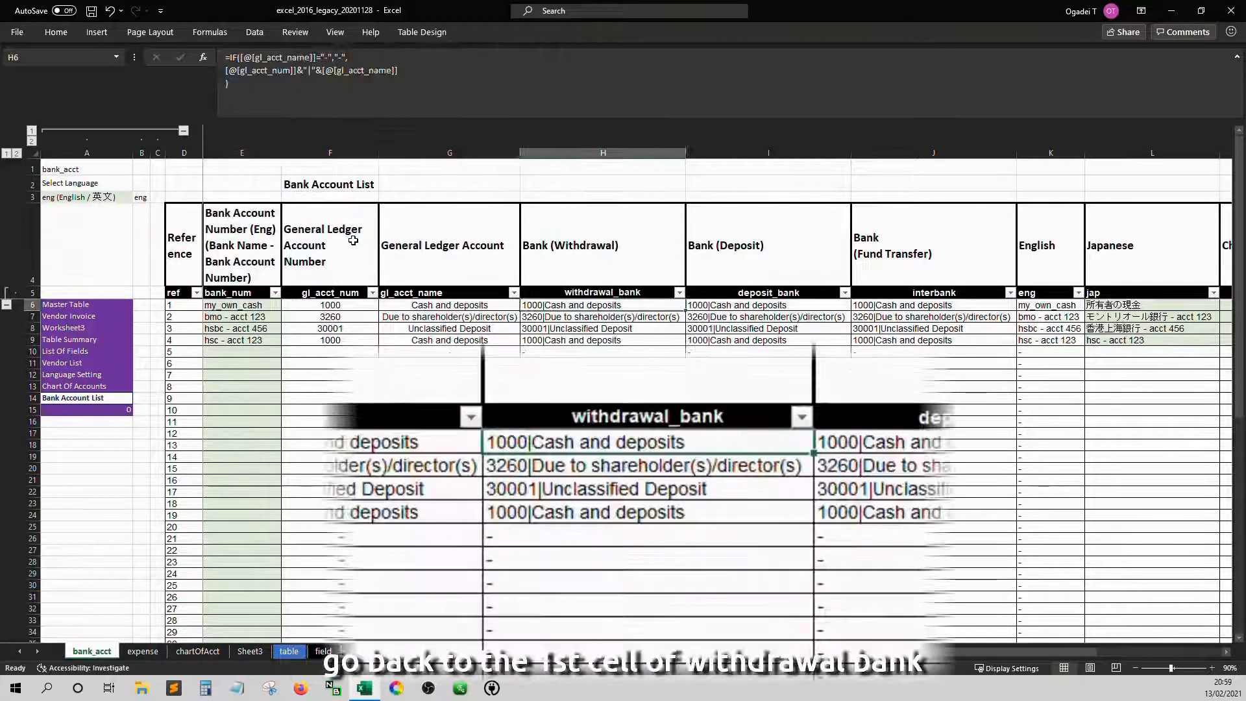
click(360, 74)
key(Left)
key(Left)
key(Left)
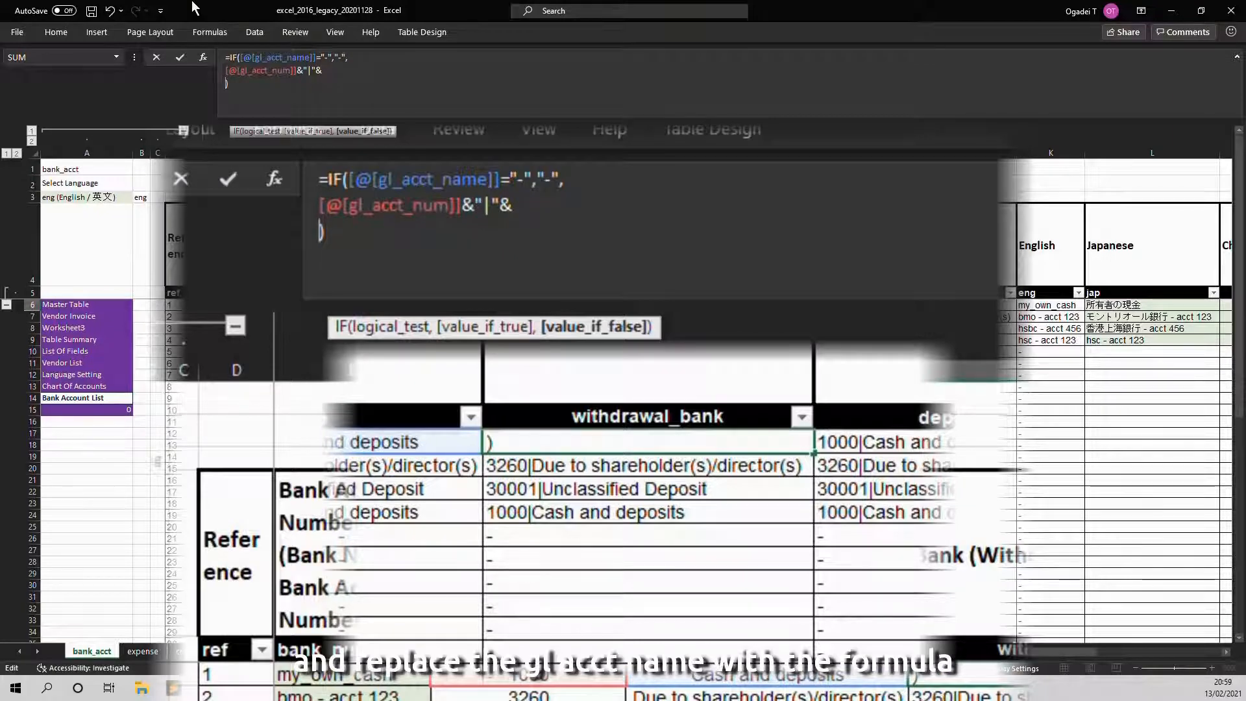
text(INDEX(bank_acct_list, MATCH(bank_acct_list[@ref],bank_acct_list[ref],0), MATCH($B$3,bank_acct_list[#Headers],0) ))
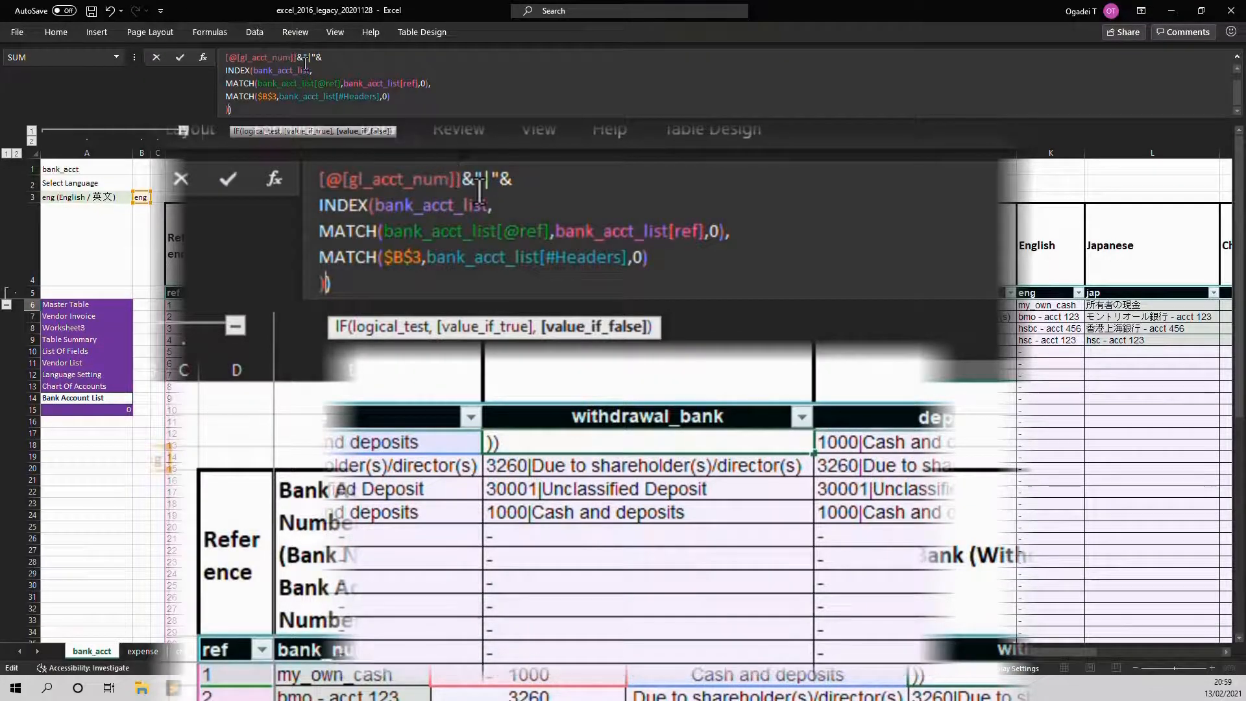
key(Return)
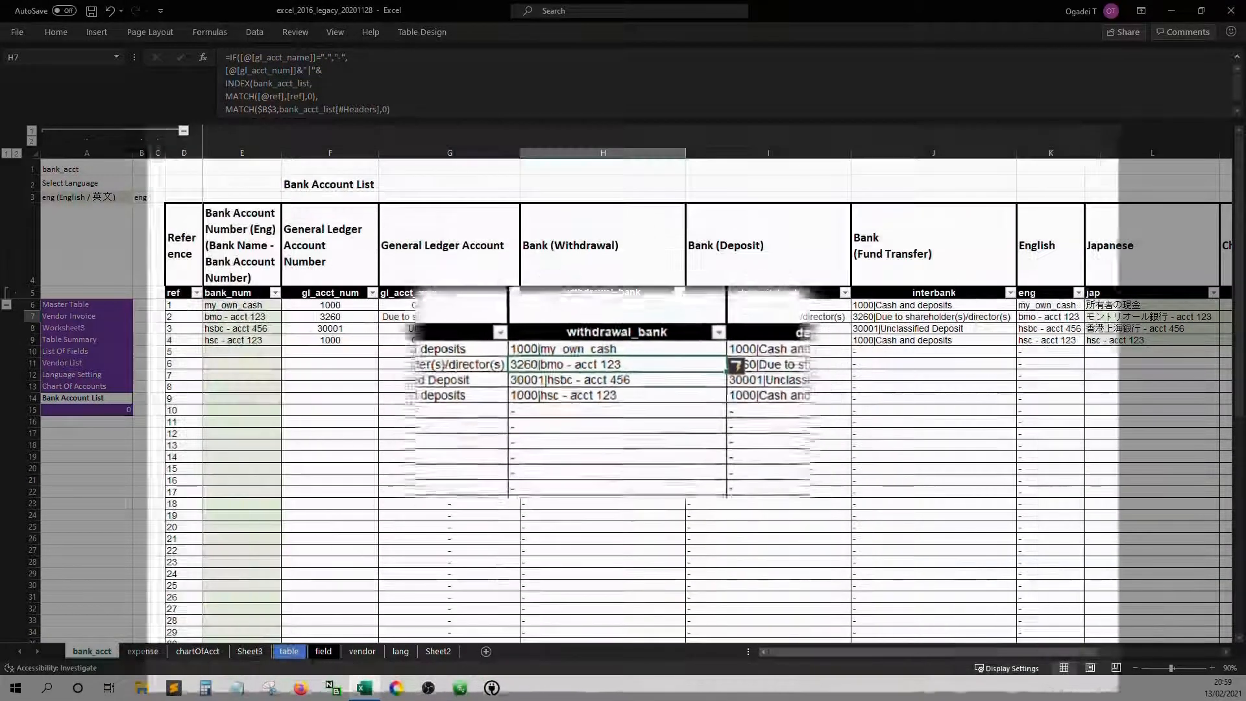
key(Delete)
key(Left)
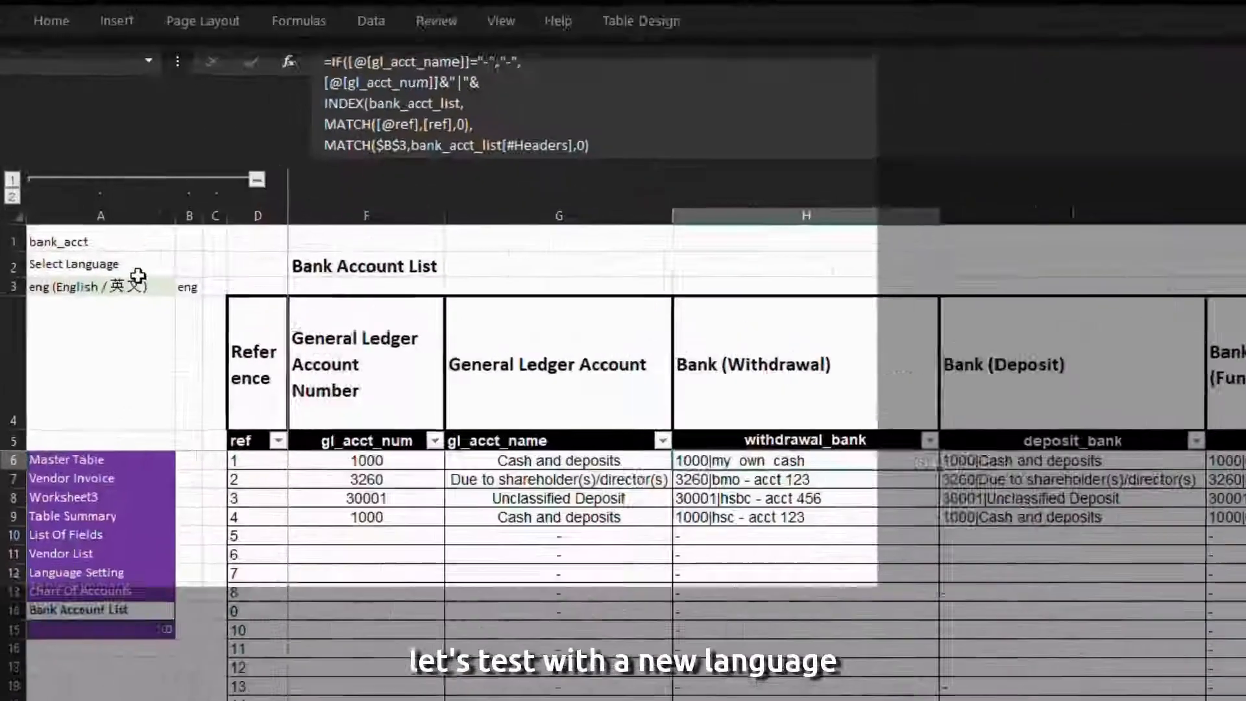
Step: Switch the bank_acct sheet's language to chi (Chinese / 中文) to test the withdrawal_bank column
click(128, 194)
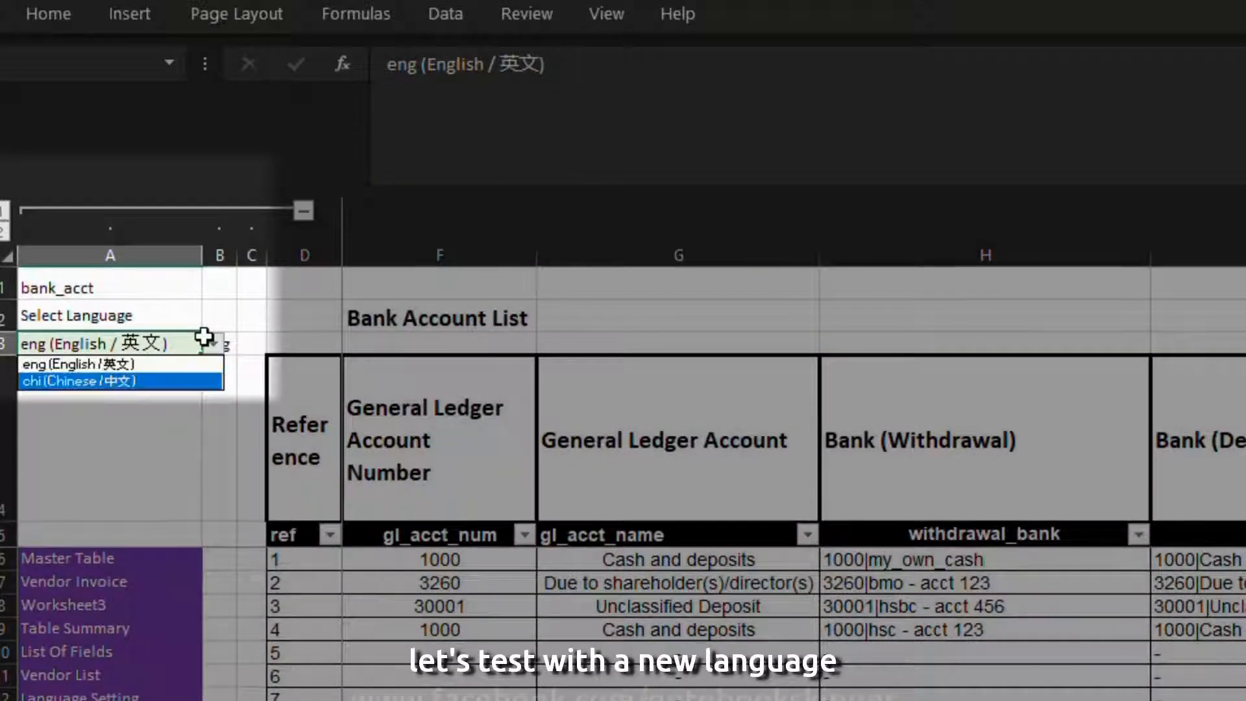
key(Return)
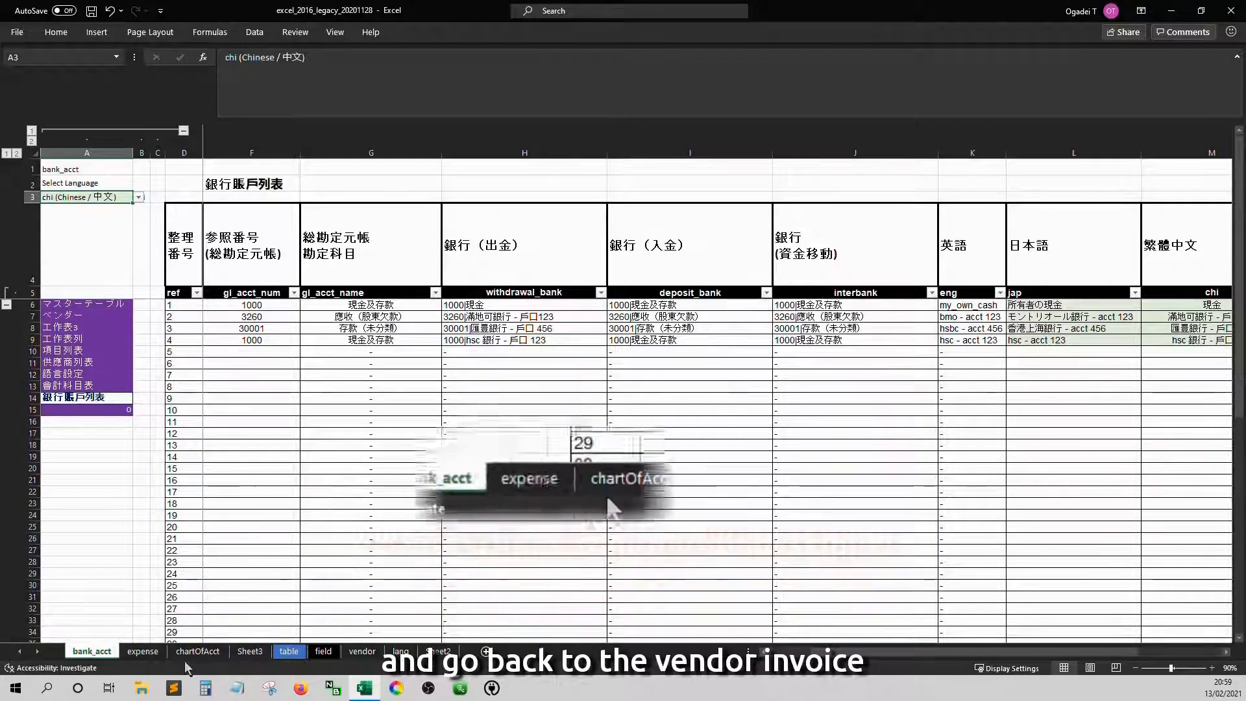
Step: On the expense sheet, examine the bank choices offered by the dropdown in the first withdrawal_bank cell, N6
click(156, 654)
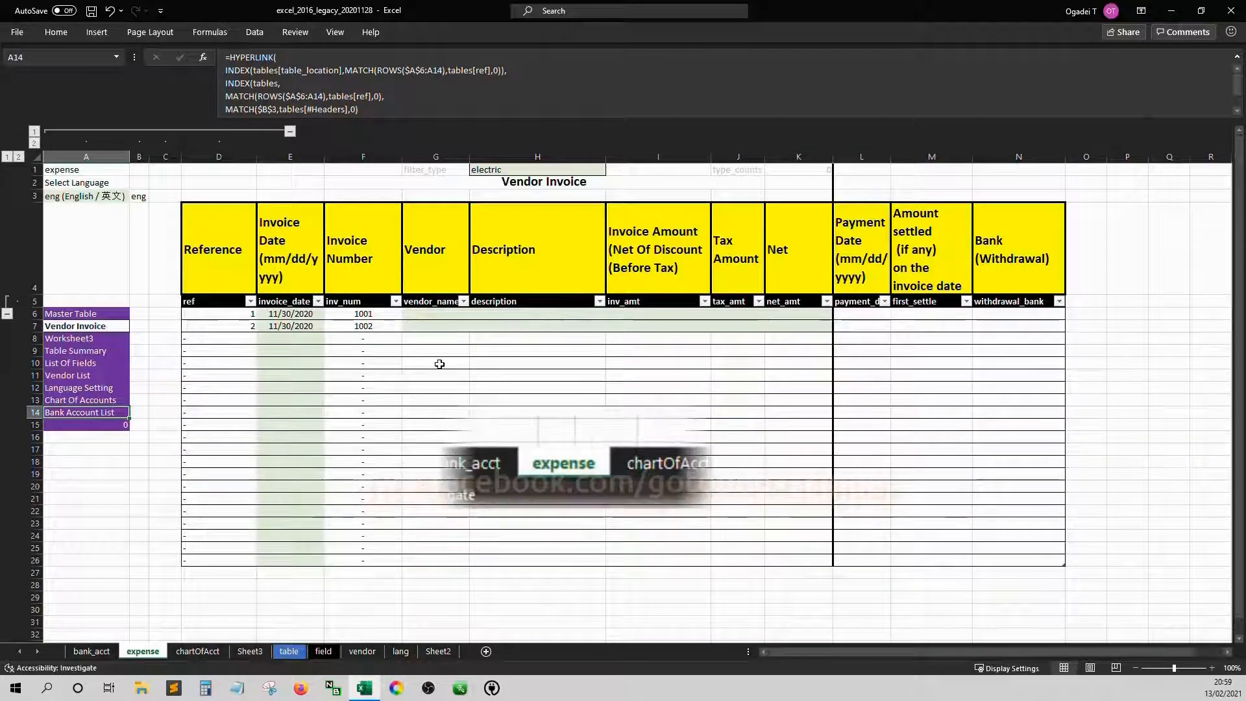
click(1058, 314)
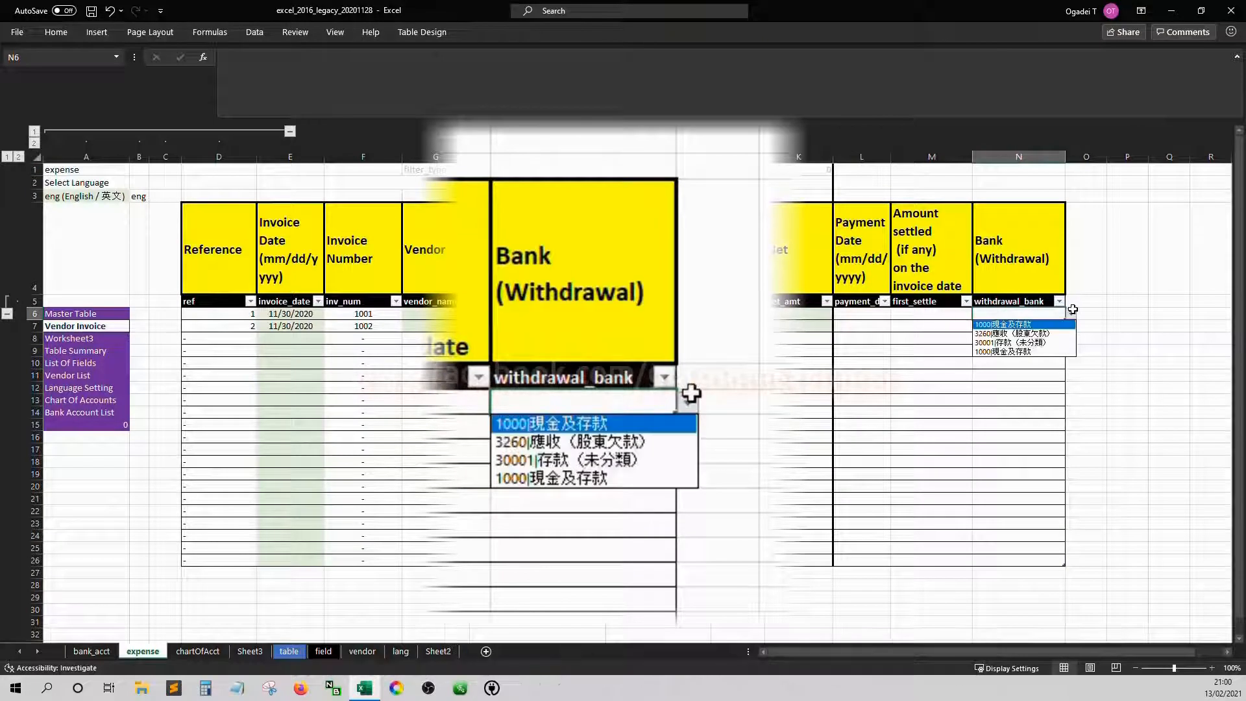
key(Down)
key(Down)
key(Down)
key(Down)
key(Up)
key(Up)
key(Down)
key(Down)
key(Up)
key(Up)
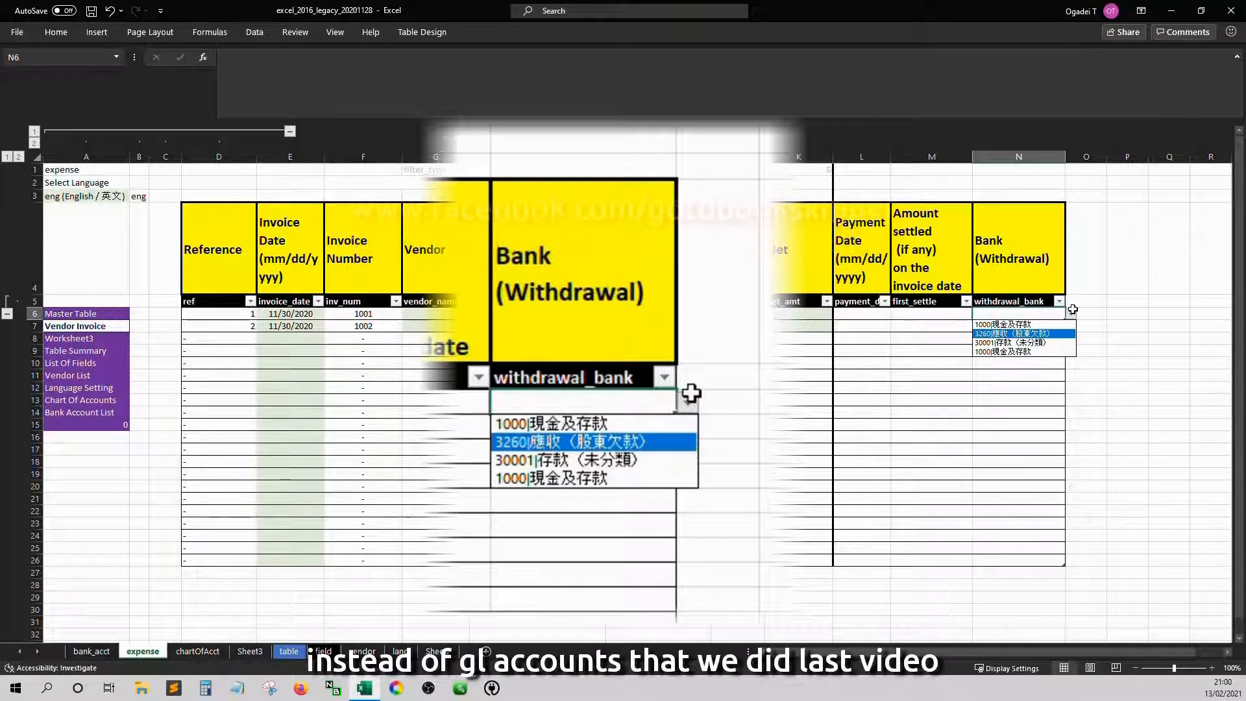
click(1072, 311)
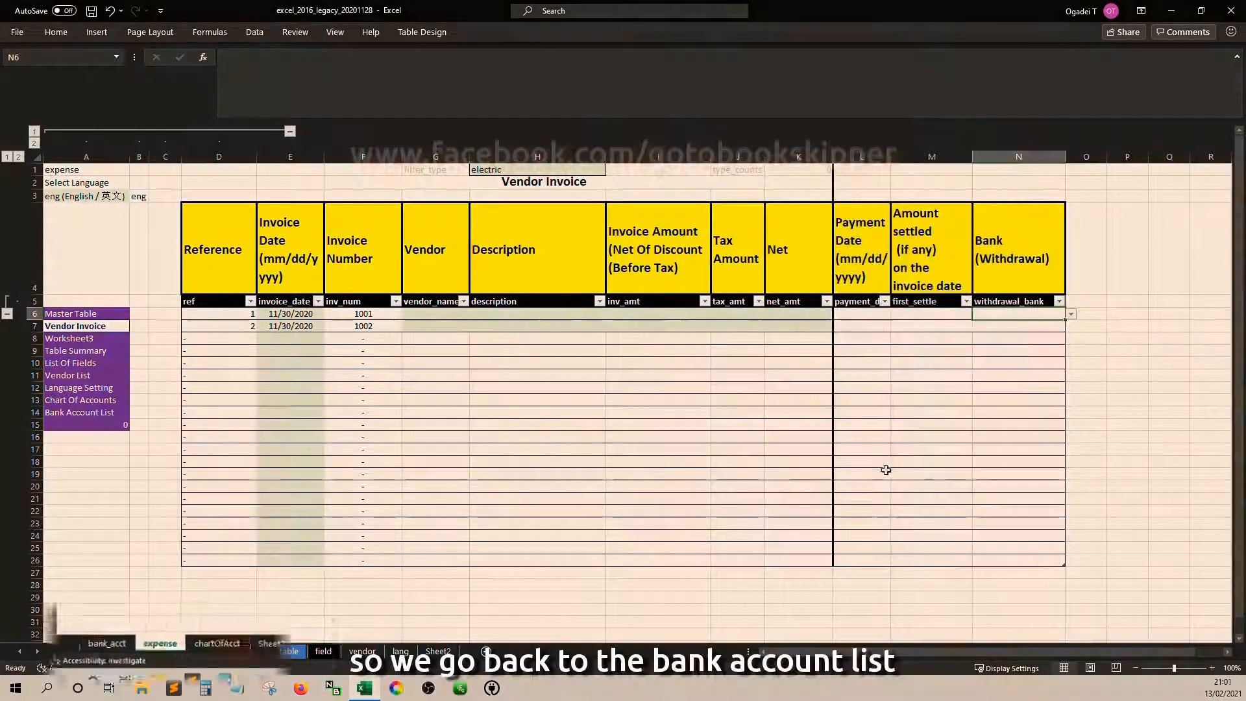
Step: On the bank_acct sheet, enter =bank_acct!$J$6:INDEX(bank_acct_list[interbank],COUNTIF(bank_acct_list[interbank],"<>-")) in the empty cell O6 as a draft dropdown formula
click(92, 650)
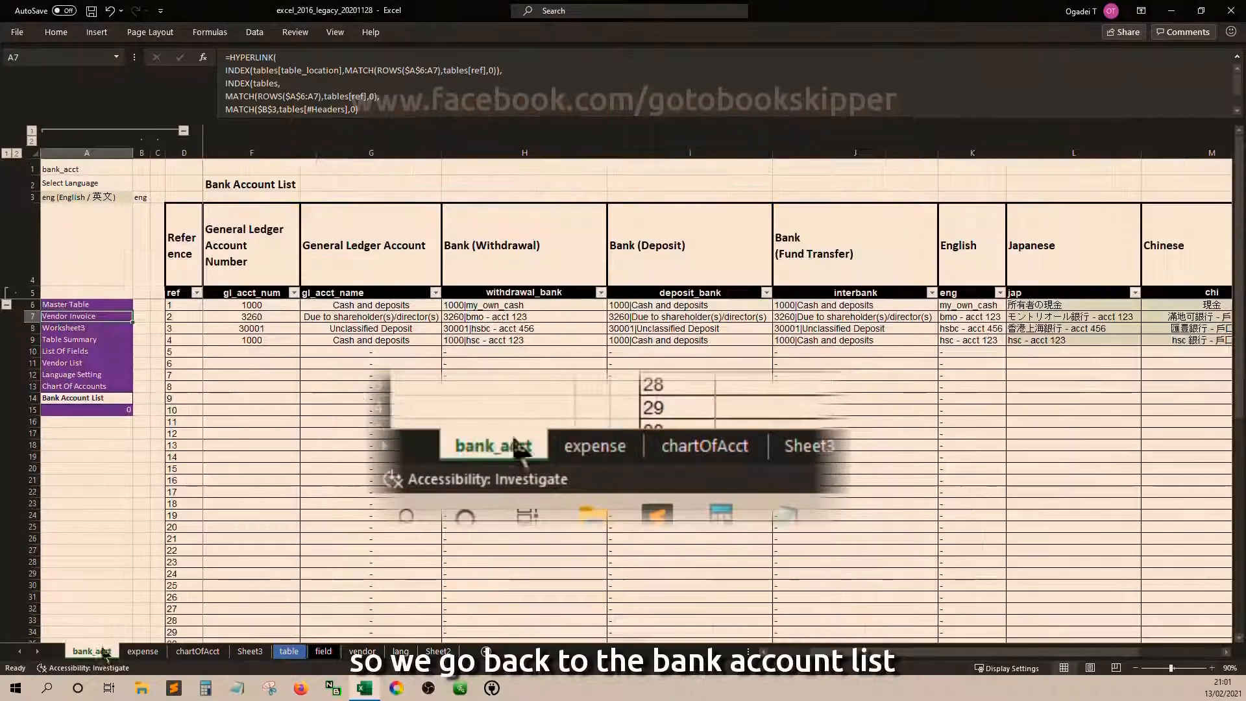
click(836, 305)
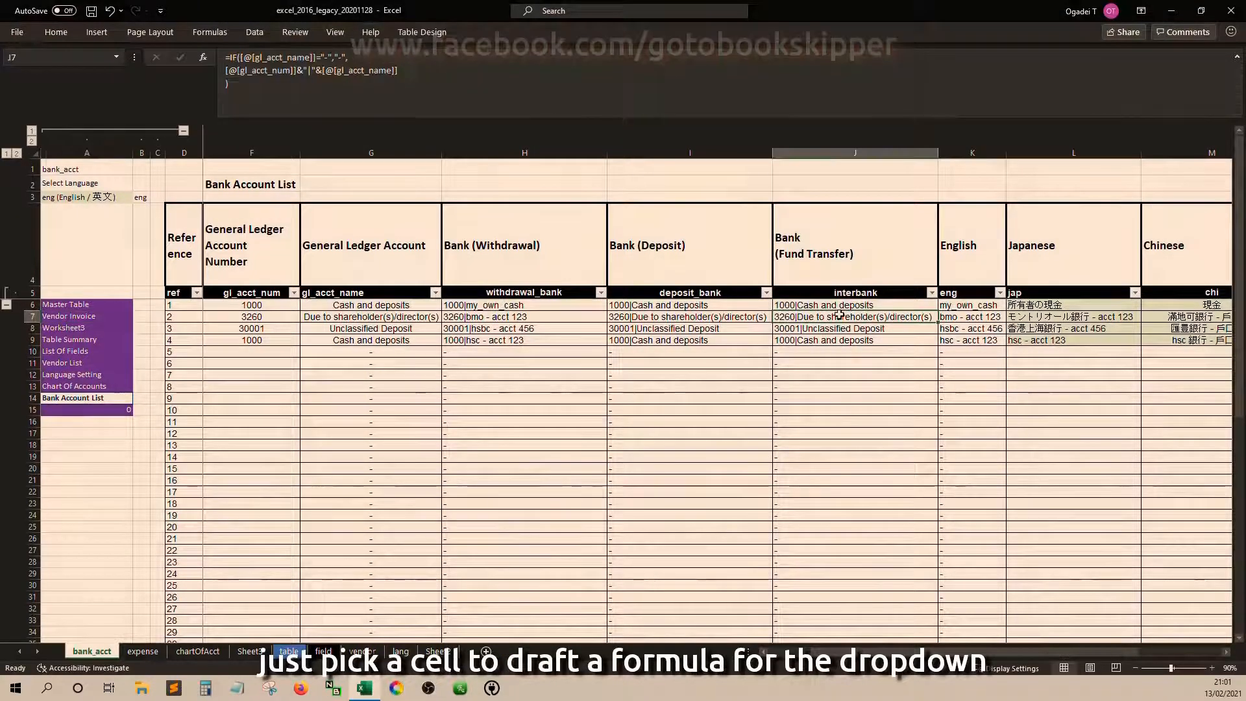
key(Right)
key(Right)
key(Right)
key(Right)
key(Right)
key(Right)
key(Right)
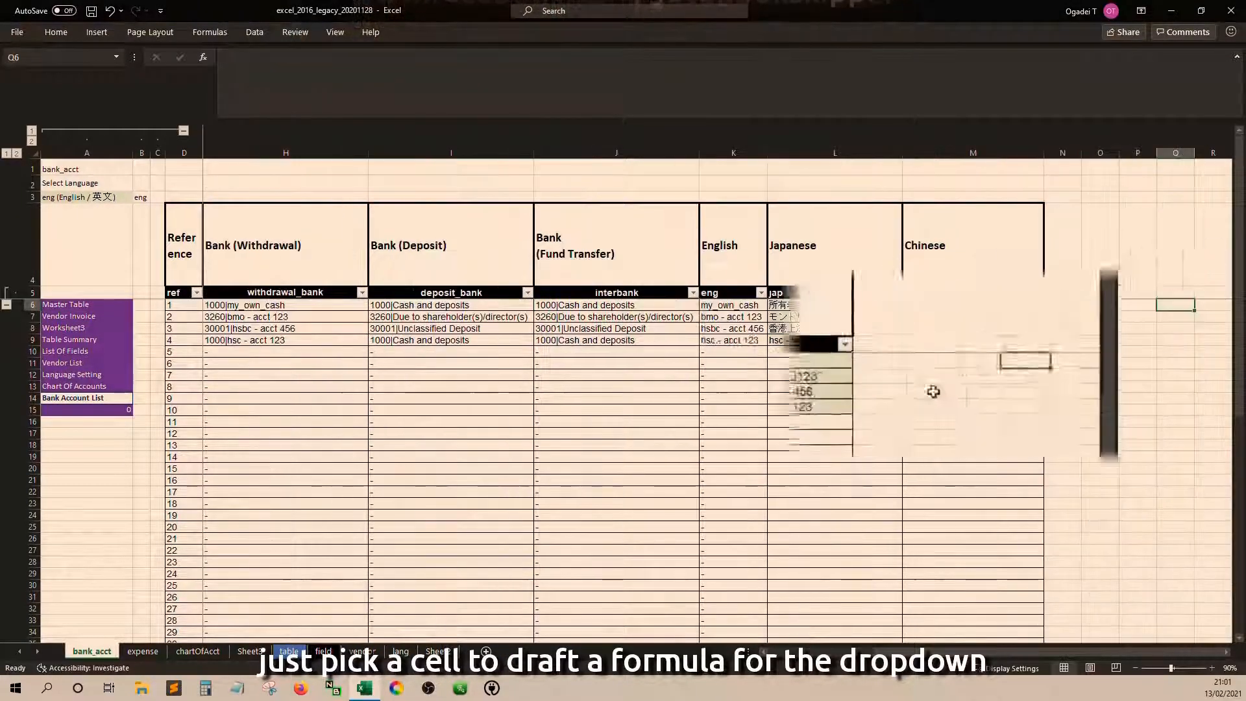
double_click(1092, 304)
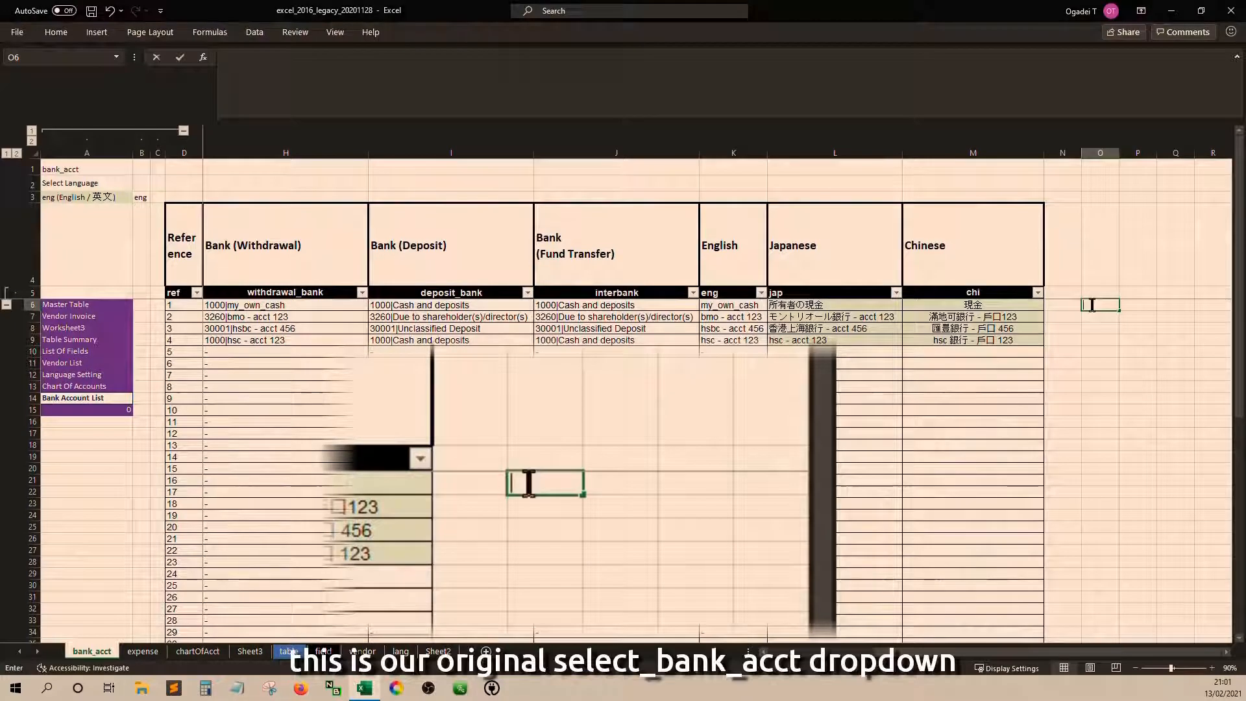
text(=bank_acct!$J$6:INDEX(bank_acct_list[interbank],COUNTIF(bank_acct_list[interbank],"<>-")))
key(Return)
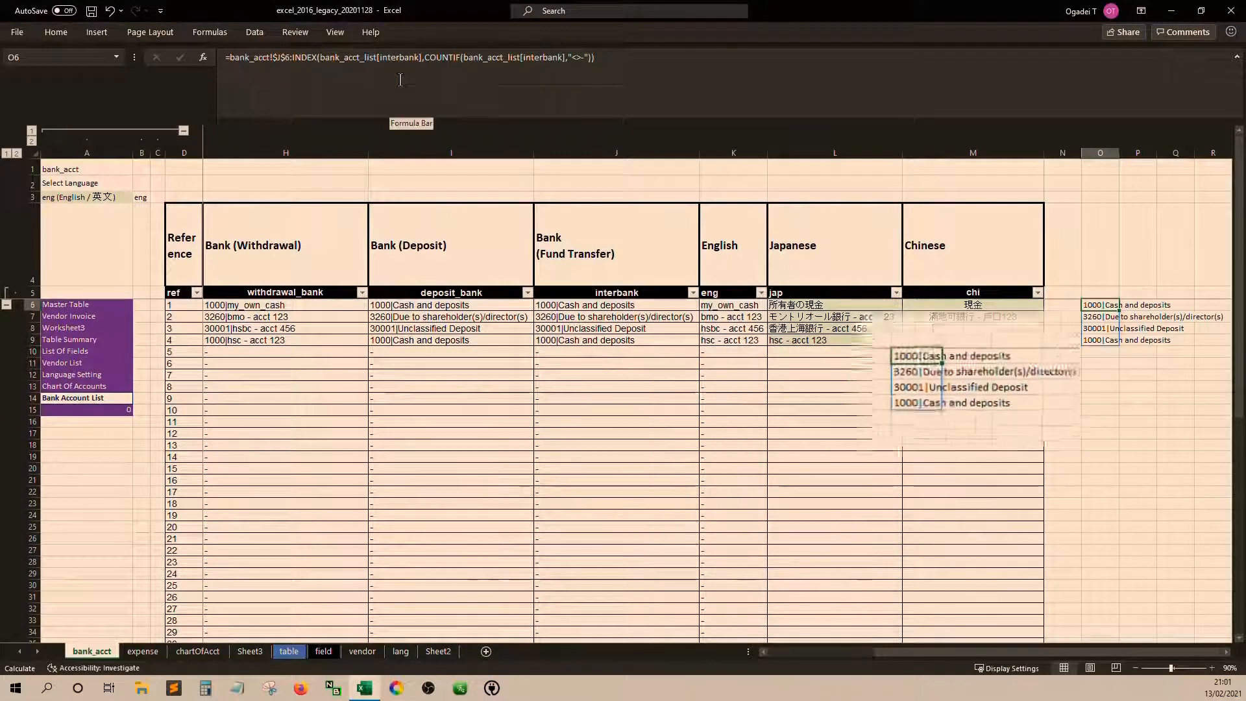
Step: Change the starting cell reference of the O6 draft formula to $H$6, without the sheet name
click(343, 58)
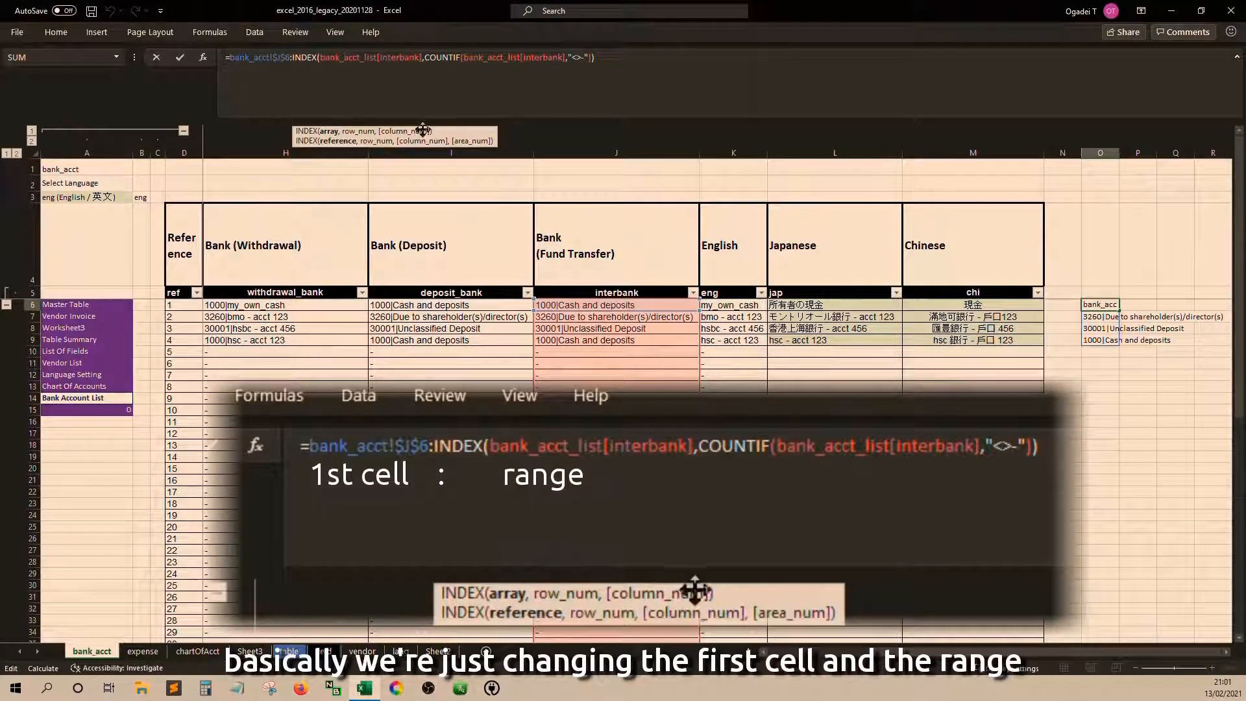
click(282, 57)
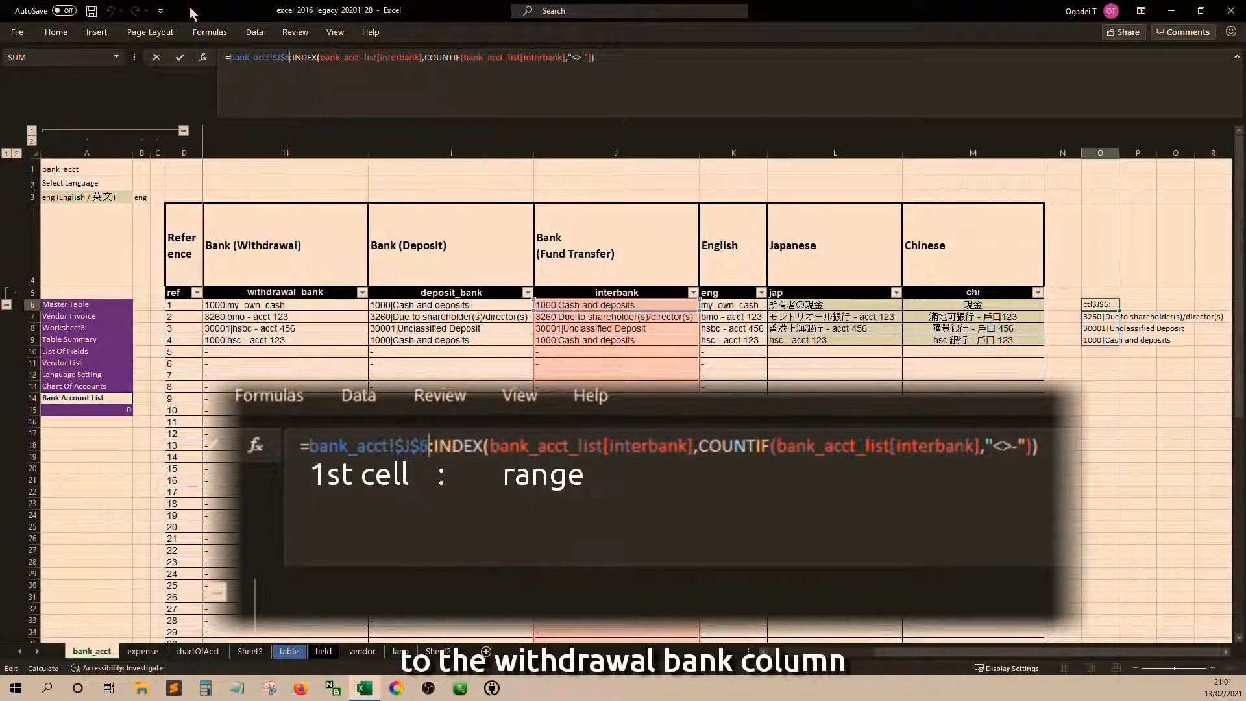
key(BackSpace)
key(BackSpace)
key(BackSpace)
key(BackSpace)
key(BackSpace)
key(BackSpace)
key(BackSpace)
key(BackSpace)
key(BackSpace)
key(BackSpace)
key(BackSpace)
key(BackSpace)
key(BackSpace)
key(BackSpace)
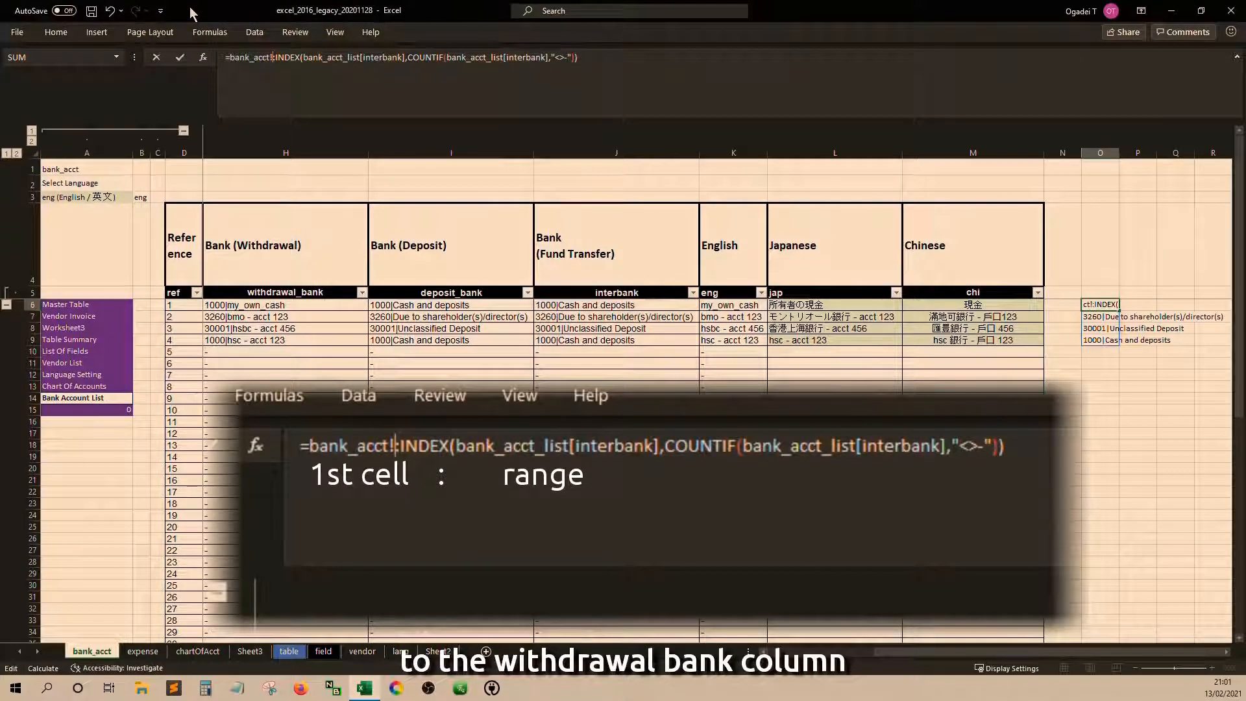
text($H$6)
Step: Replace the interbank column with withdrawal_bank in the INDEX array of the O6 draft formula
click(301, 59)
key(Right)
key(Right)
key(Right)
key(Right)
key(Right)
key(Right)
key(Right)
key(Right)
key(Right)
key(Right)
key(Right)
key(Right)
key(Right)
key(Right)
key(Right)
key(Right)
key(Right)
key(Right)
key(Right)
key(BackSpace)
key(BackSpace)
key(BackSpace)
key(BackSpace)
key(BackSpace)
key(BackSpace)
key(BackSpace)
key(BackSpace)
key(BackSpace)
text(withdrawal_bank)
key(Tab)
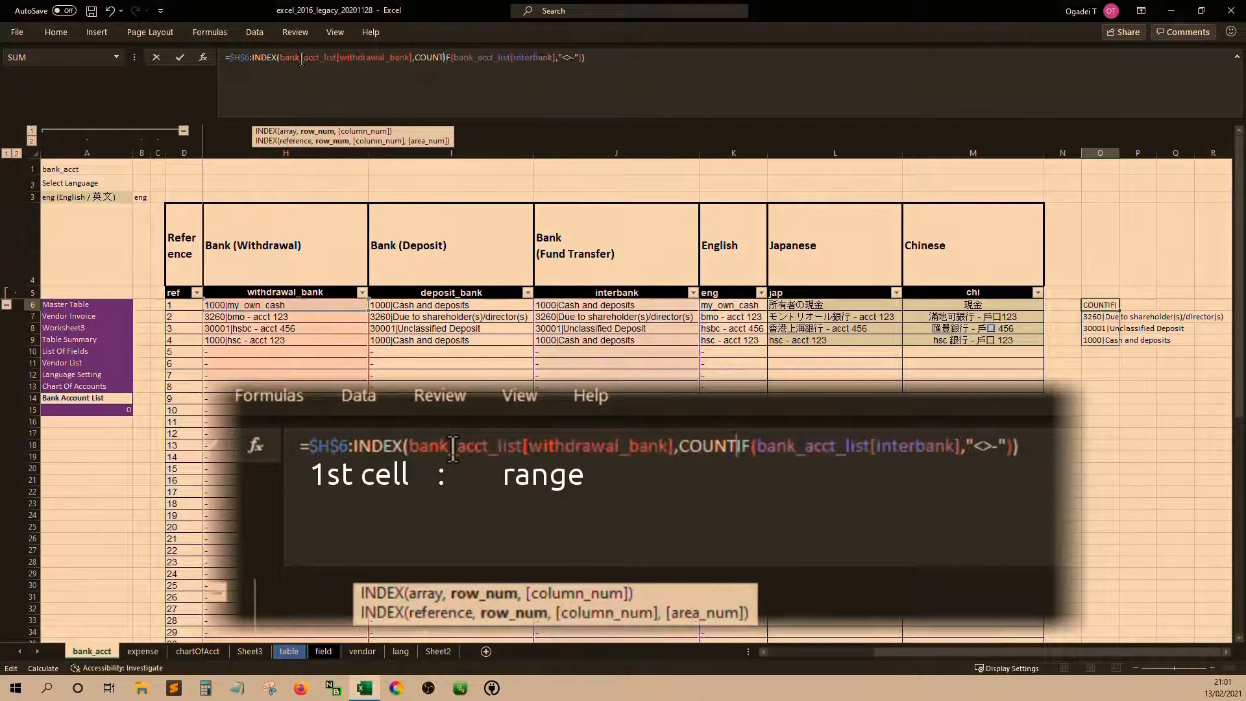
Step: Replace the interbank column with withdrawal_bank in the COUNTIF range of the draft formula and commit it to O6
key(Right)
key(Right)
key(Right)
key(Right)
key(Right)
key(Right)
key(Right)
key(Right)
key(Right)
key(Right)
key(Right)
key(Right)
key(Right)
key(Right)
key(Right)
key(Right)
key(Right)
key(Right)
key(Right)
key(BackSpace)
key(BackSpace)
key(BackSpace)
key(BackSpace)
key(BackSpace)
key(BackSpace)
key(BackSpace)
key(BackSpace)
key(BackSpace)
text(withdrawal_bank)
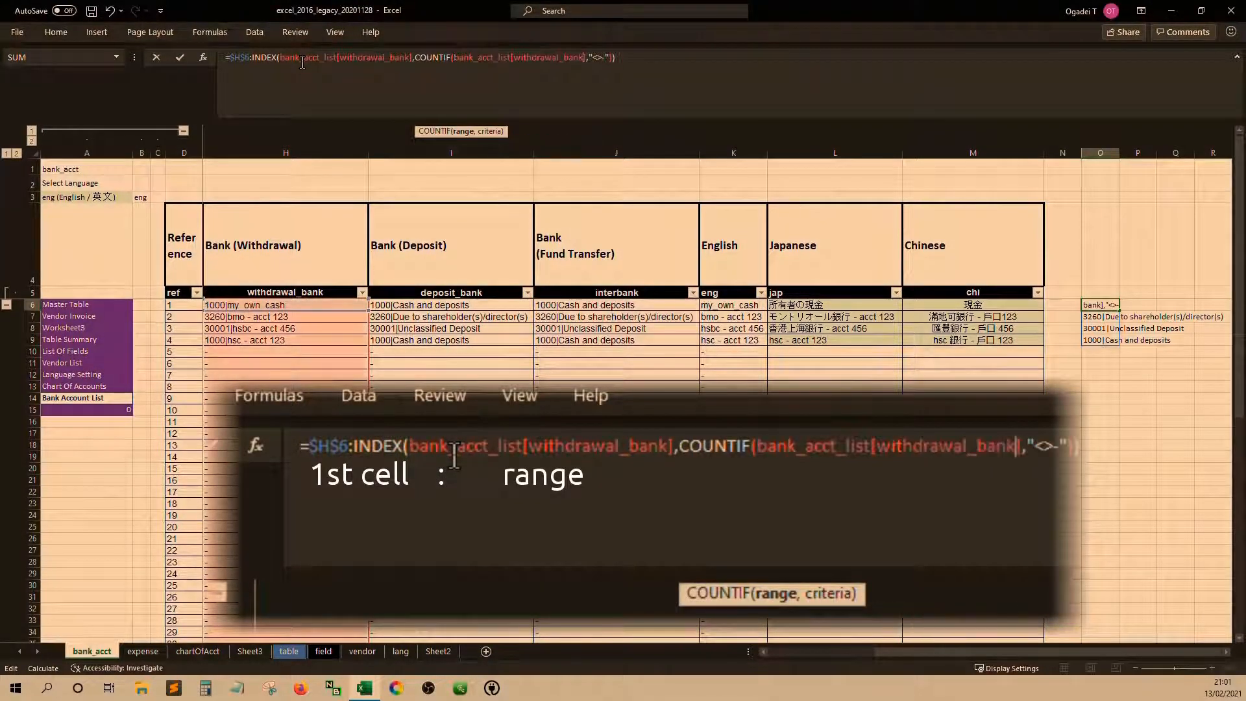
key(Return)
key(Left)
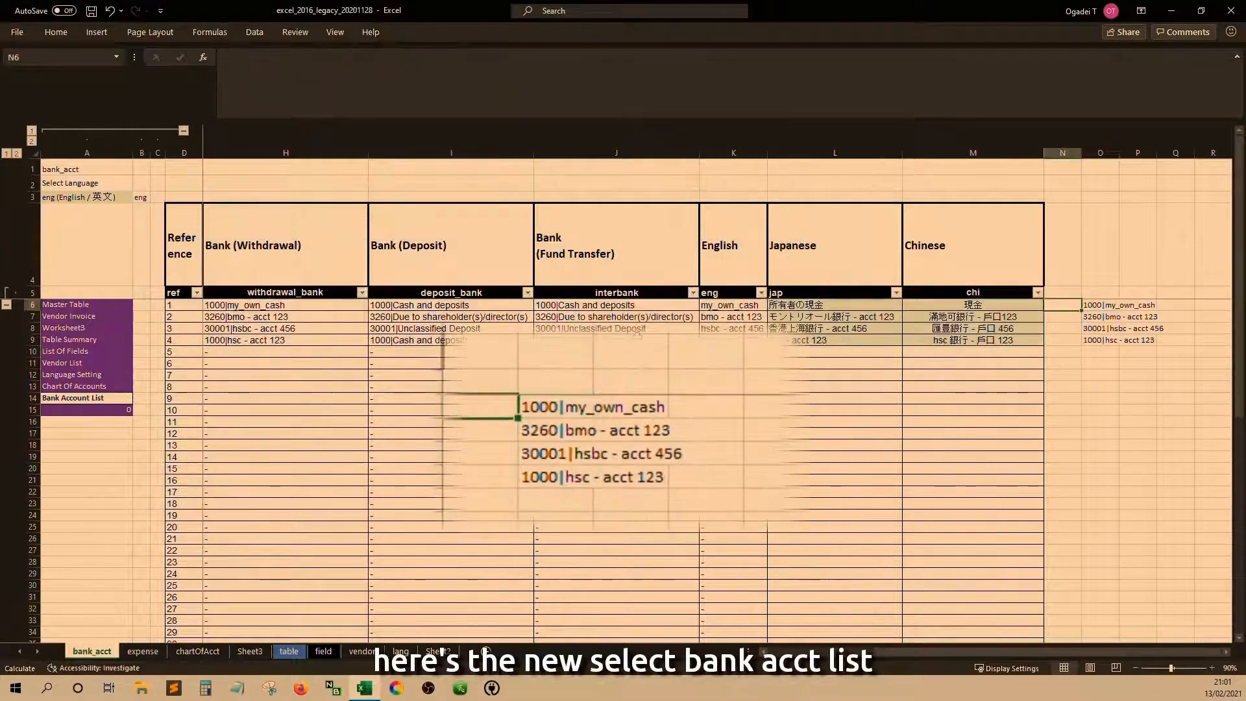
Step: Copy the O6 draft formula and make it the reference of the defined name select_bank_acct
click(243, 62)
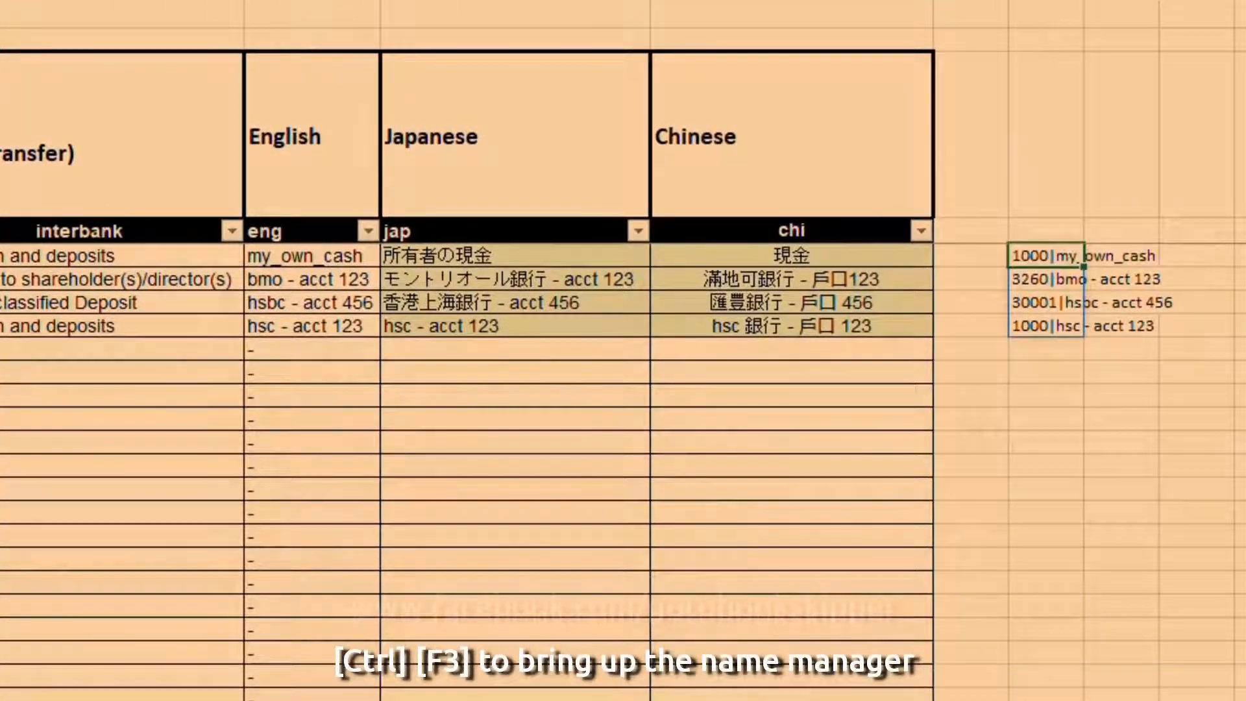
key(ctrl+F3)
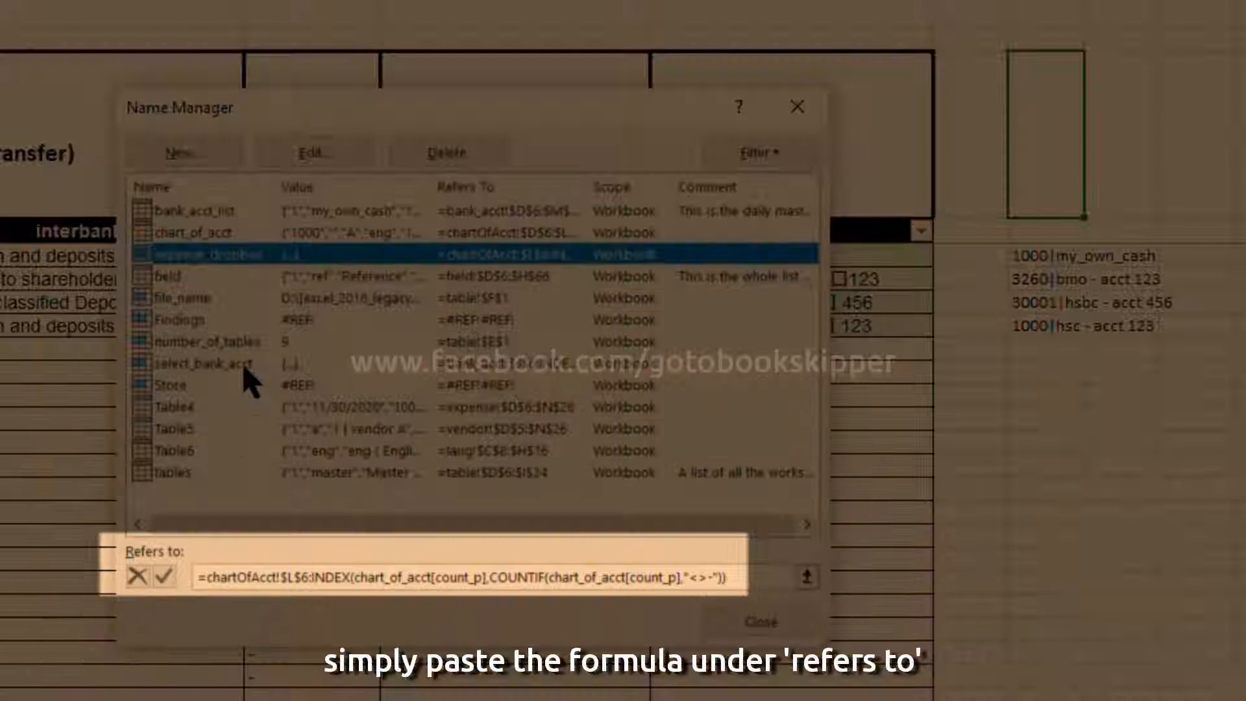
click(244, 365)
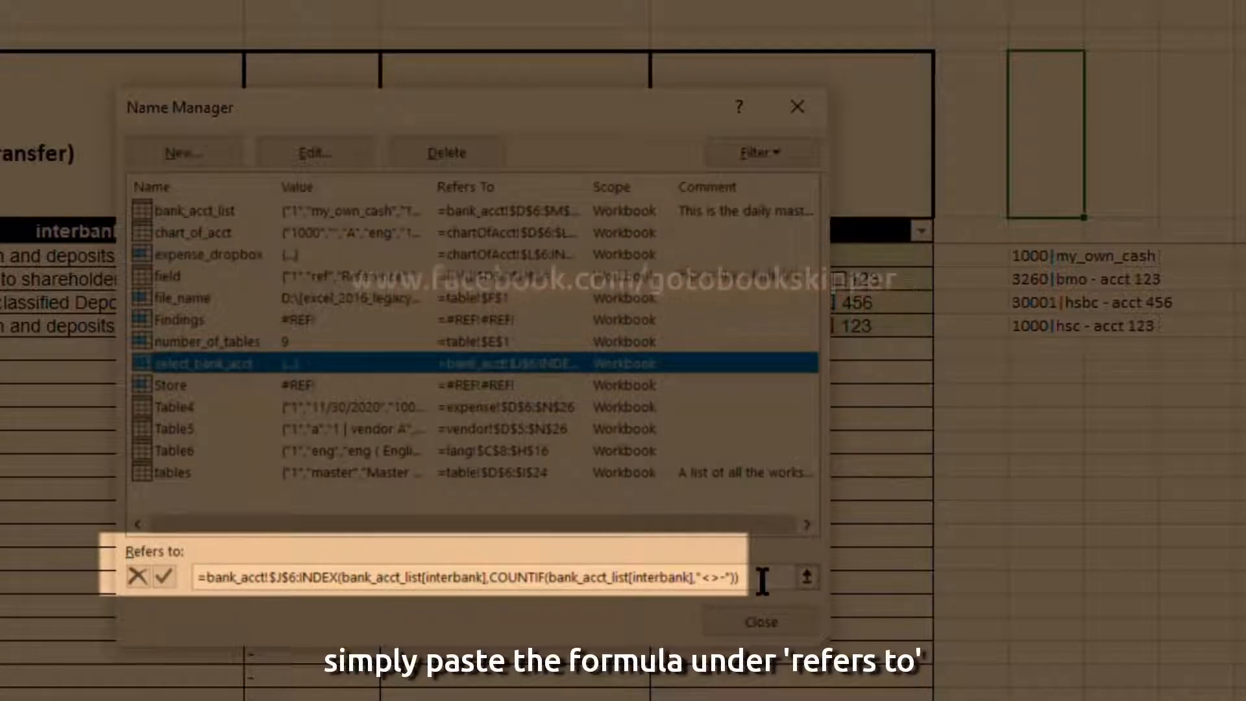
drag(787, 577, 171, 587)
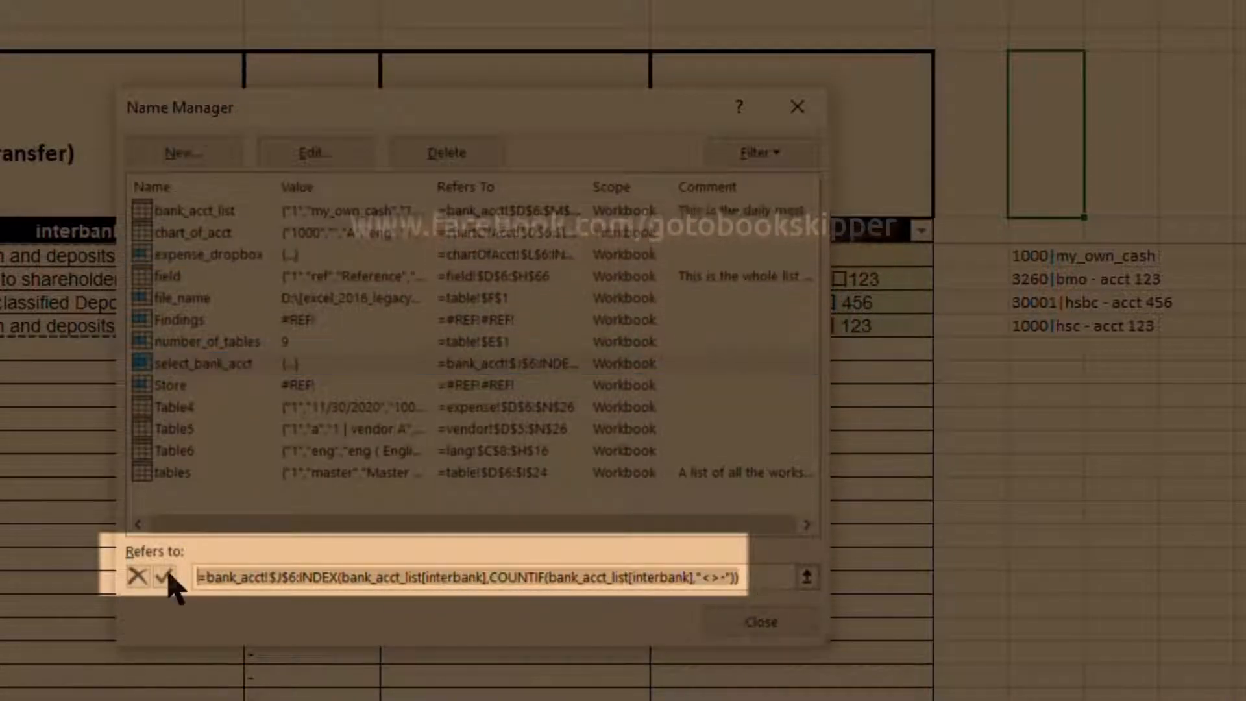
text(=$H$6:INDEX(bank_acct_list[withdrawal_bank],COUNTIF(bank_acct_list[withdrawal_bank],"<>")))
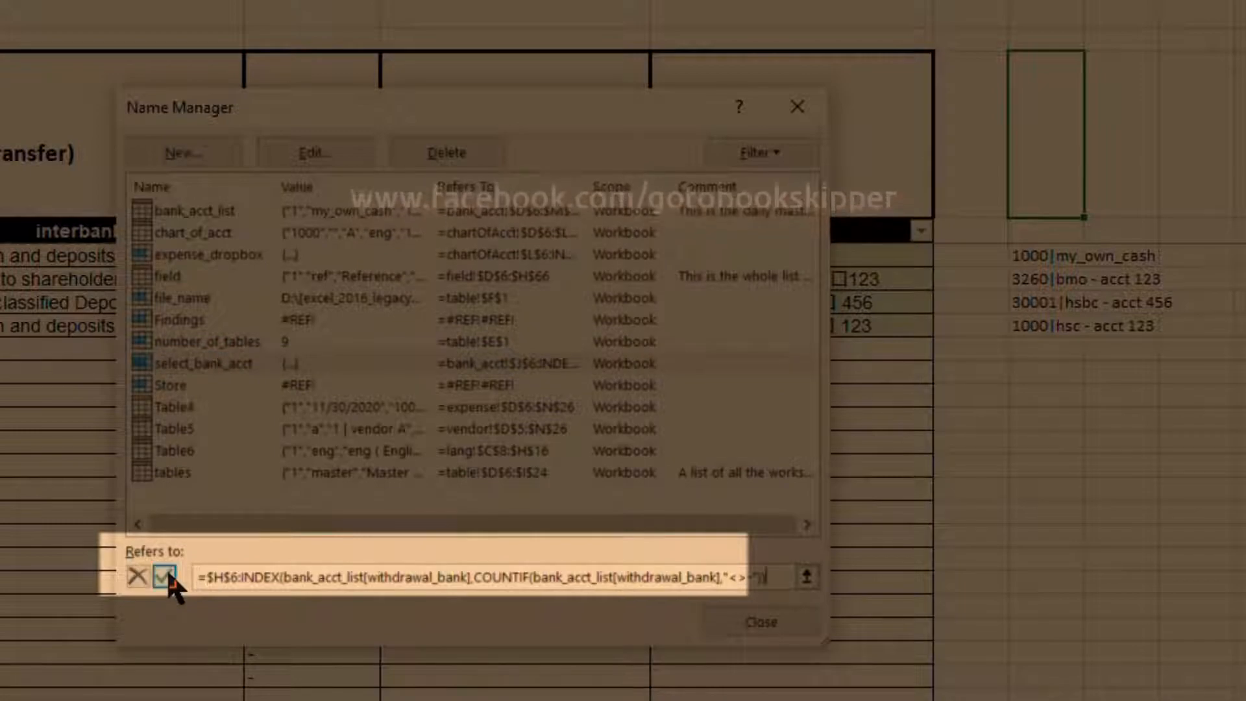
click(757, 621)
Step: Go to the Vendor Invoice sheet and check the choices in the dropdown of the first withdrawal_bank cell, N6
click(97, 405)
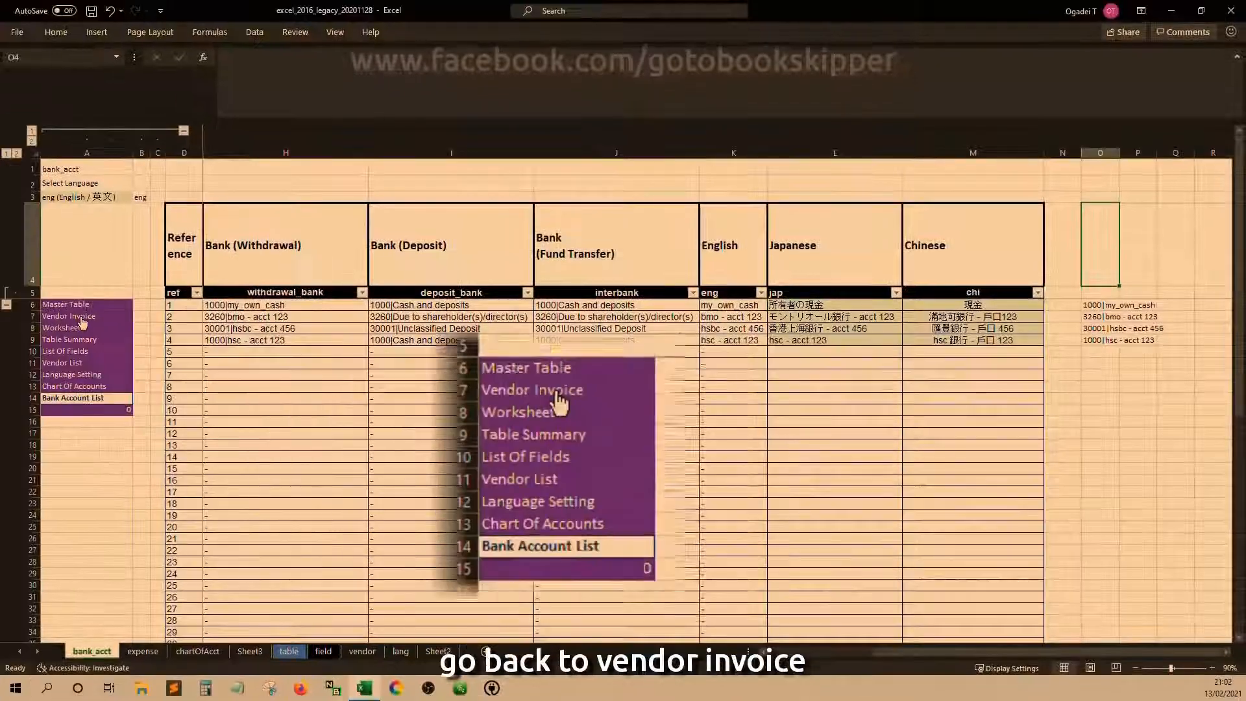
click(83, 322)
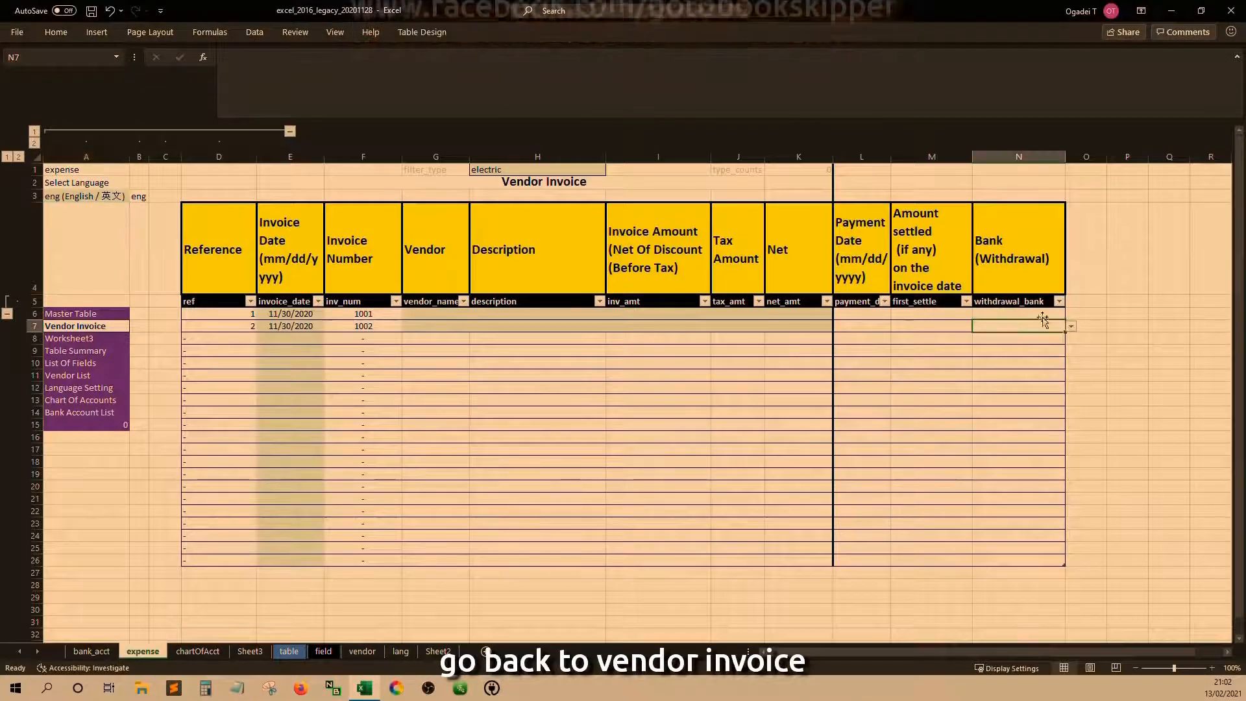
click(1071, 314)
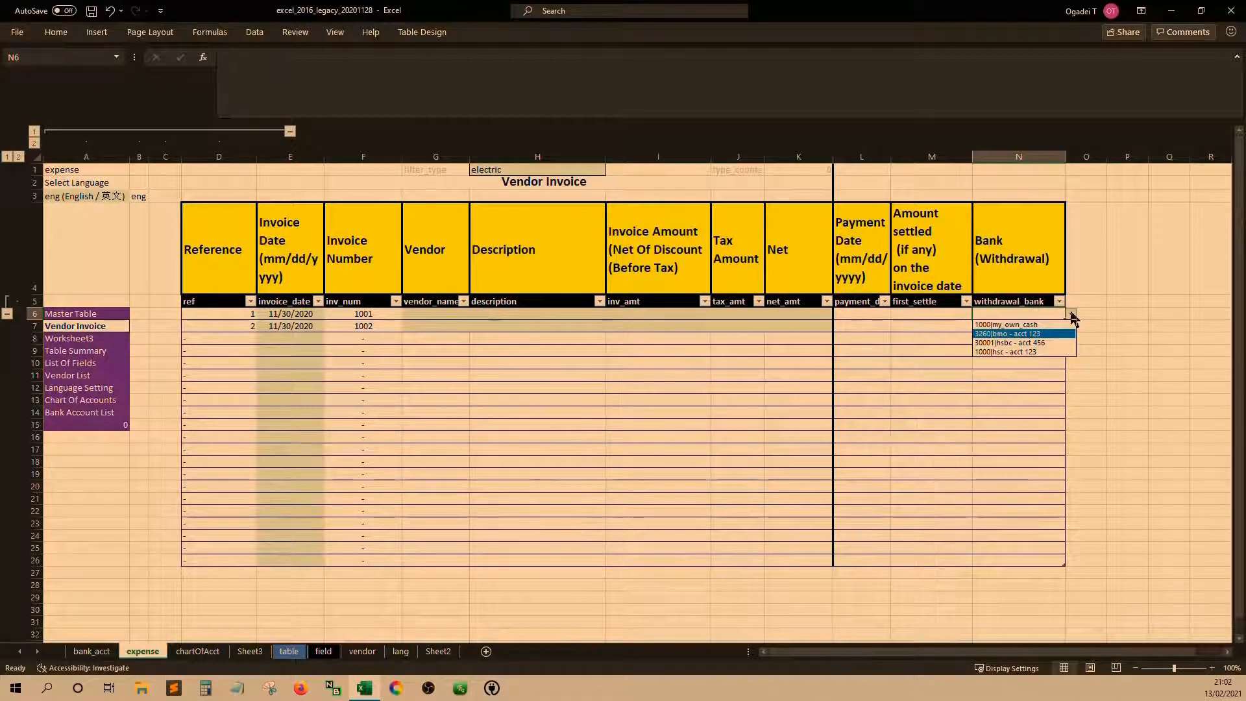
click(1070, 314)
Step: Copy only the validation of N6 to the whole withdrawal_bank column, N6:N26, and check the dropdown in a lower row
key(ctrl+shift+Down)
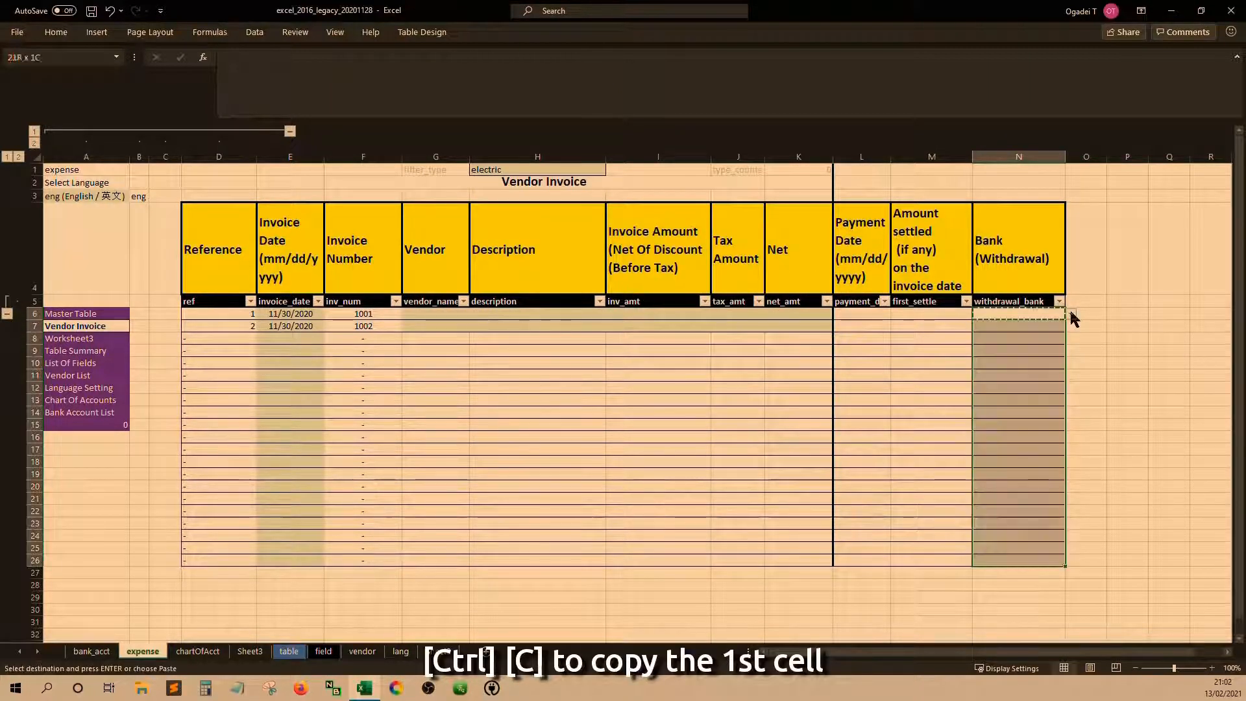
right_click(1018, 360)
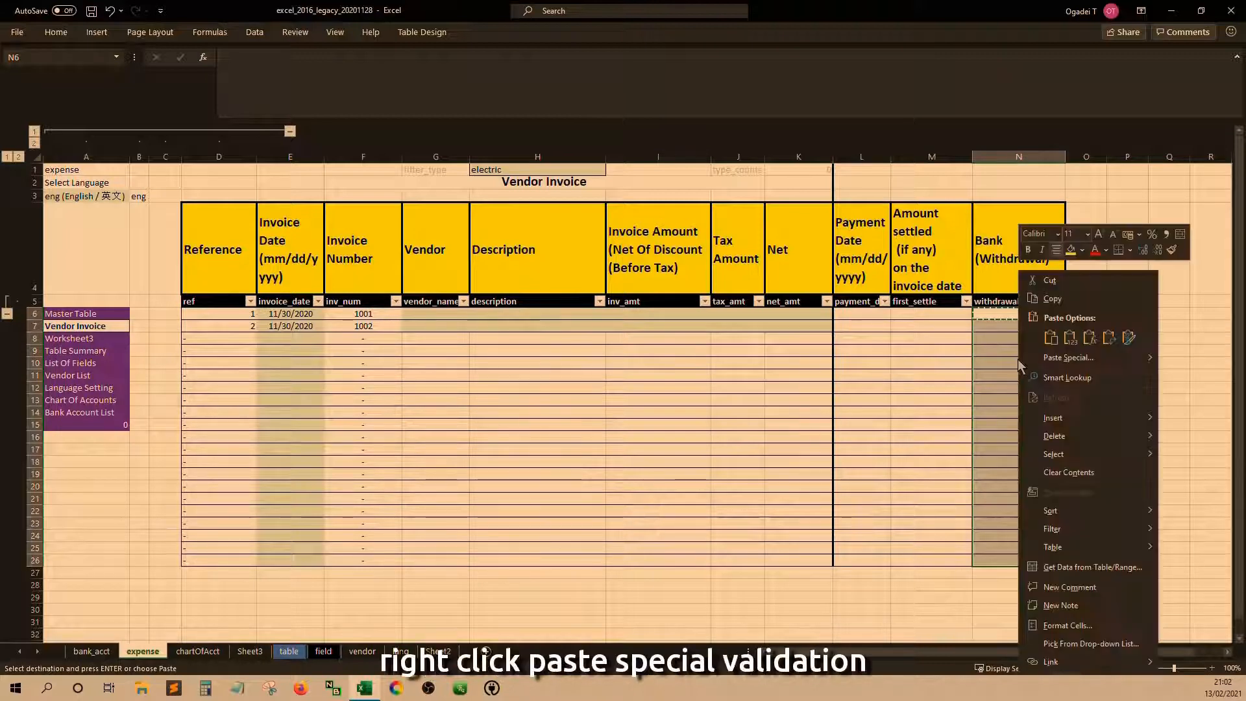
click(1066, 360)
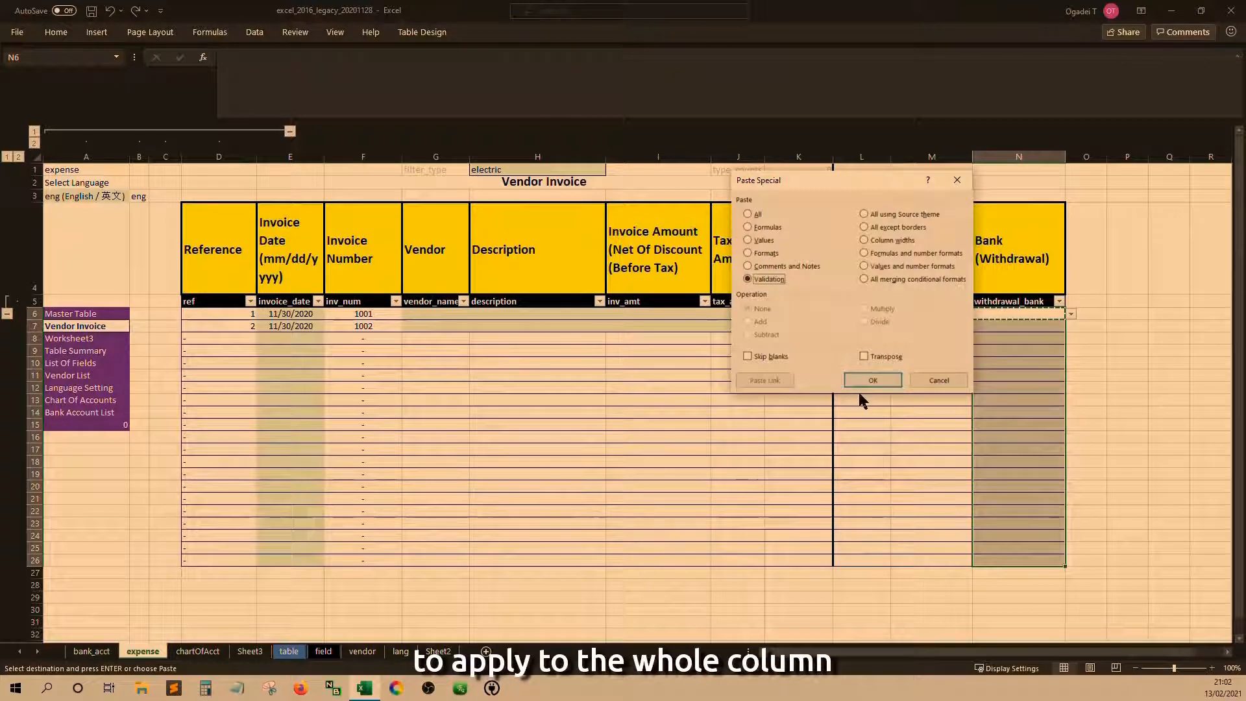
click(872, 380)
click(1044, 363)
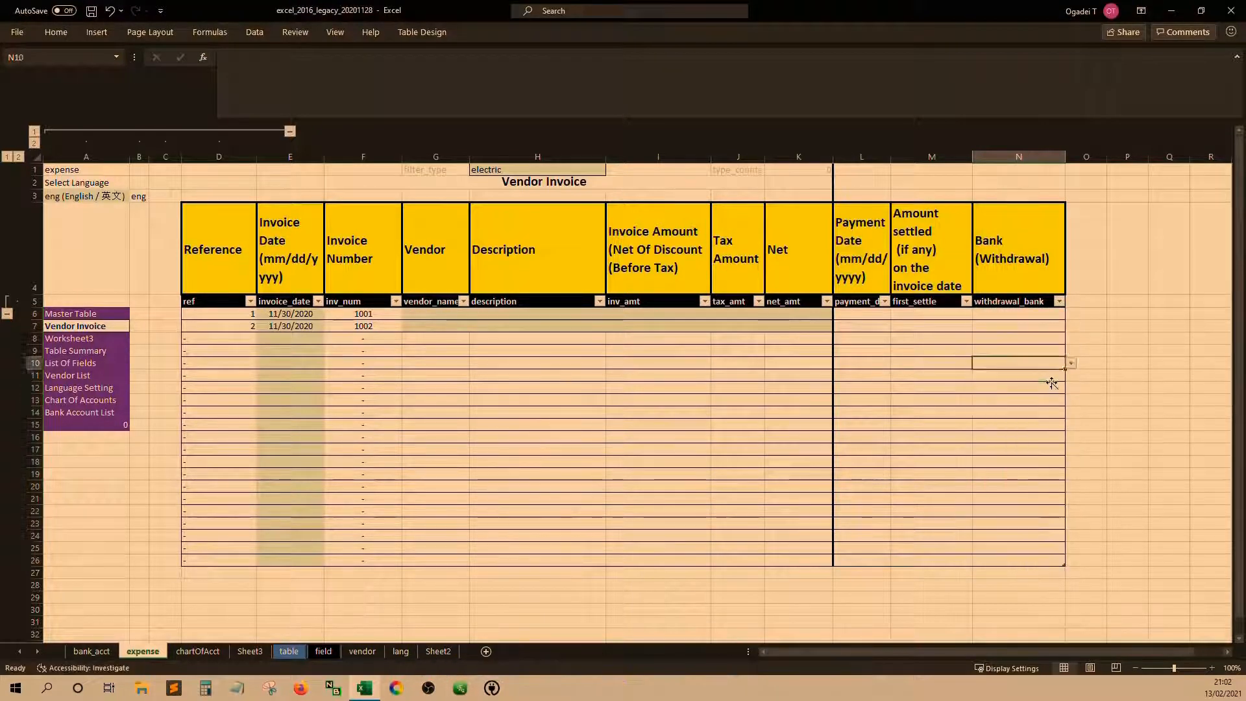
click(1071, 326)
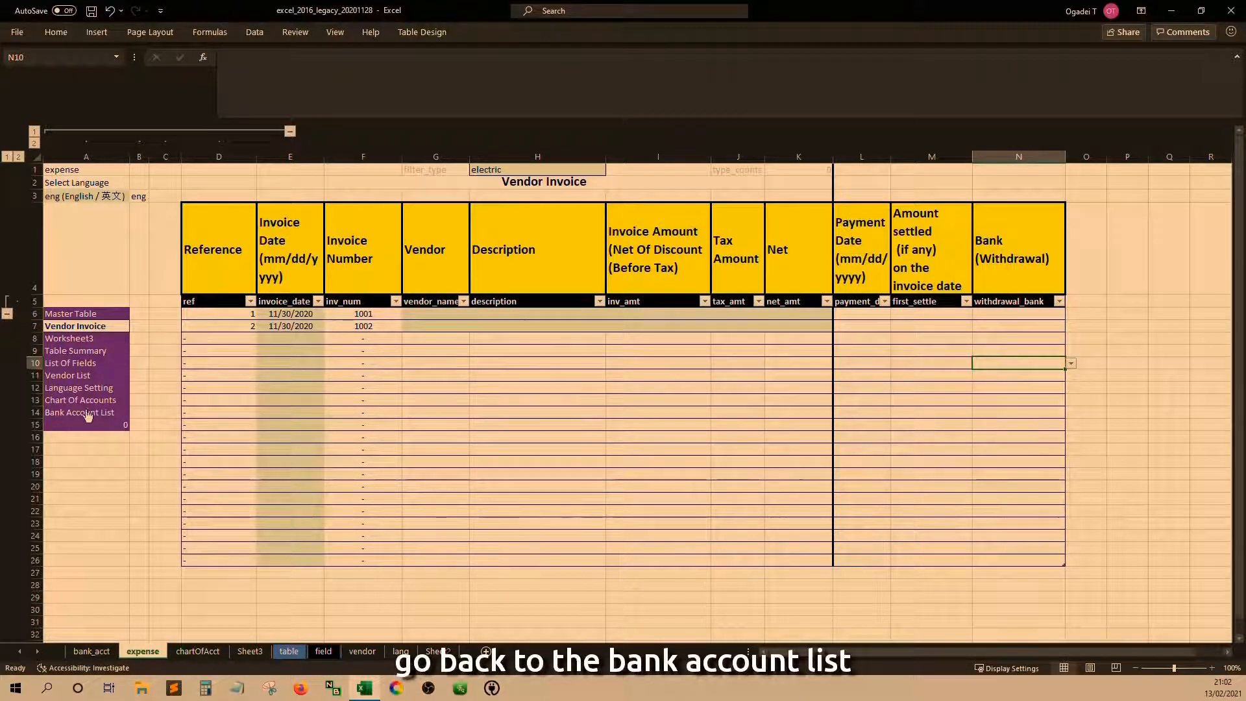
Step: Set the bank_acct sheet's language to chi (Chinese / 中文) and check the dropdown choices in N6 on the expense sheet
click(79, 415)
click(130, 197)
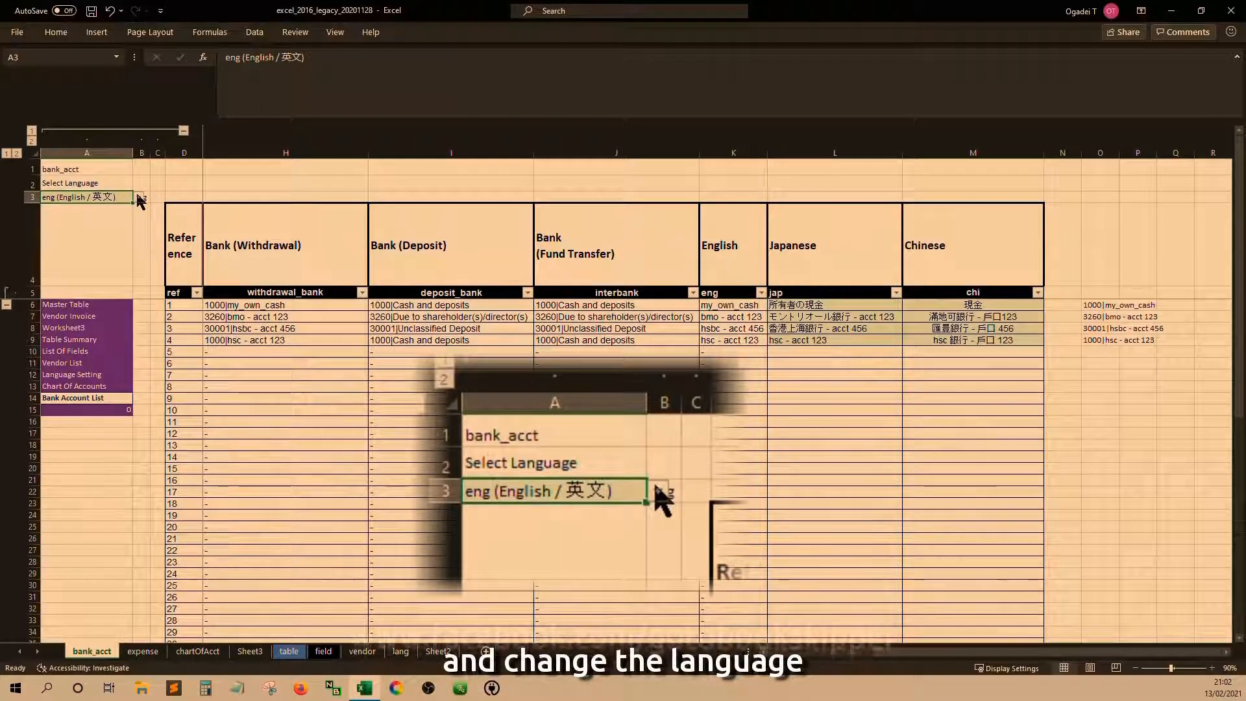
click(138, 197)
click(98, 215)
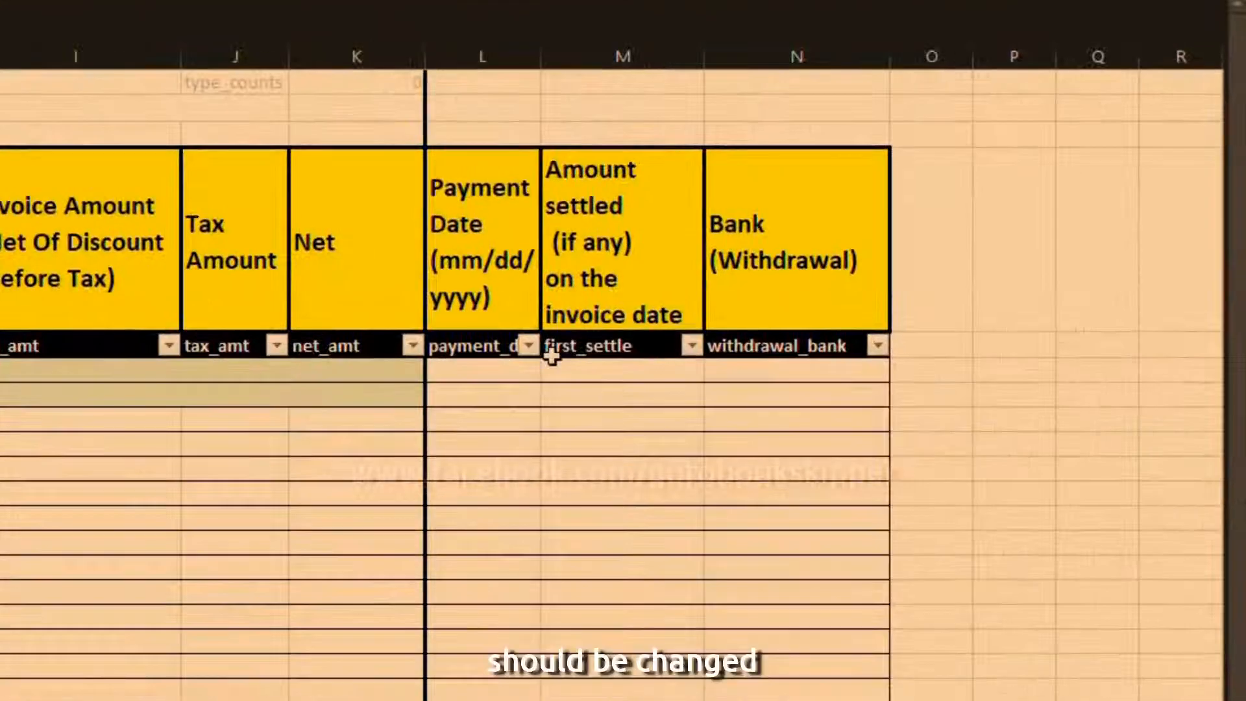
click(795, 375)
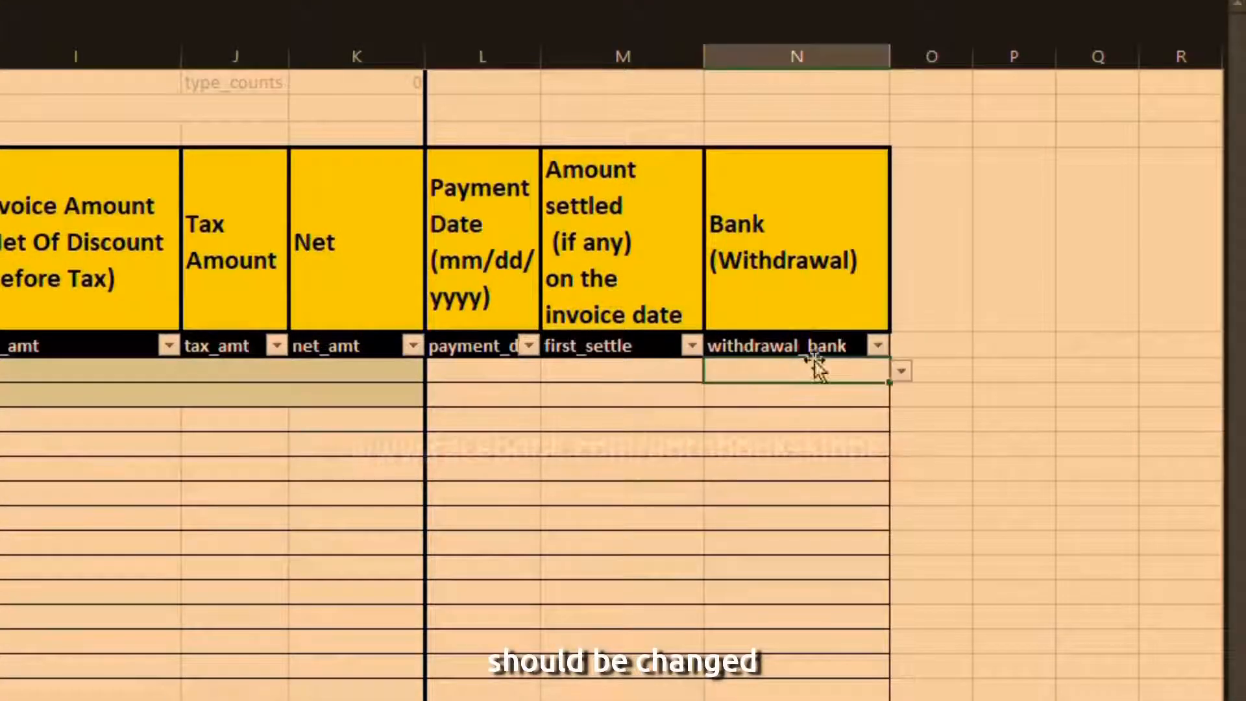
click(902, 373)
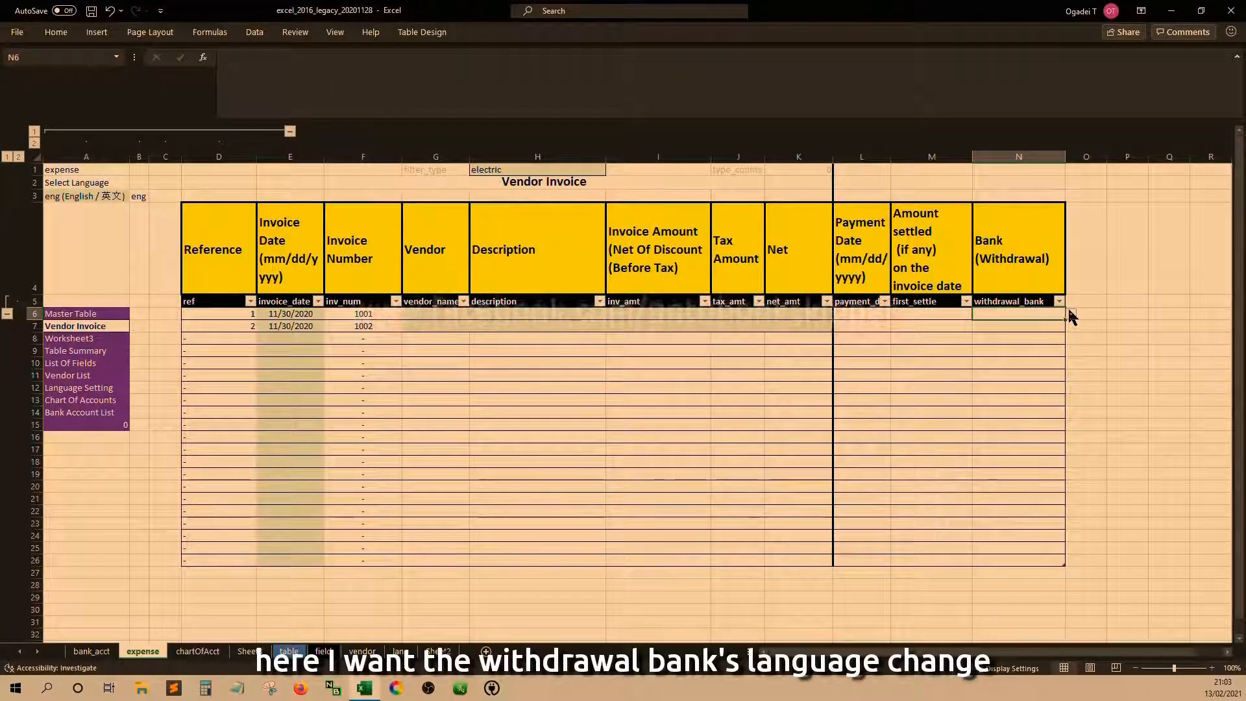
Step: Return to the Bank Account List and set its language back to eng (English / 英文)
click(81, 412)
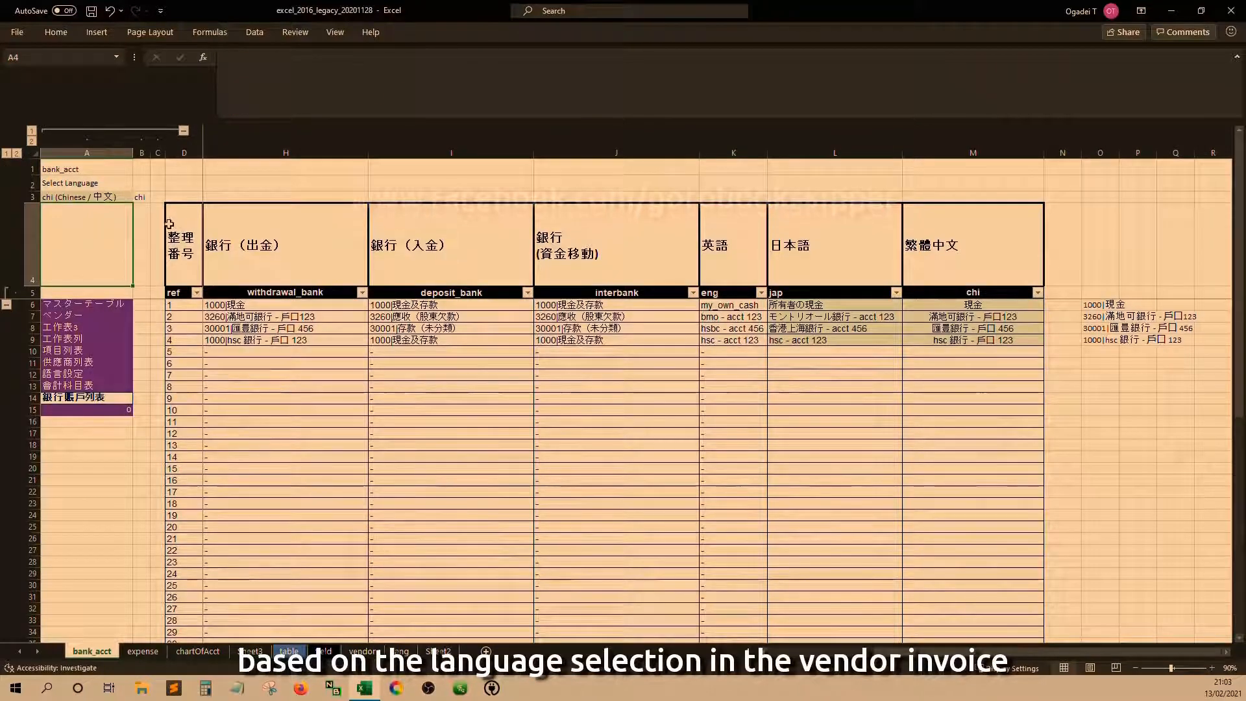
click(139, 206)
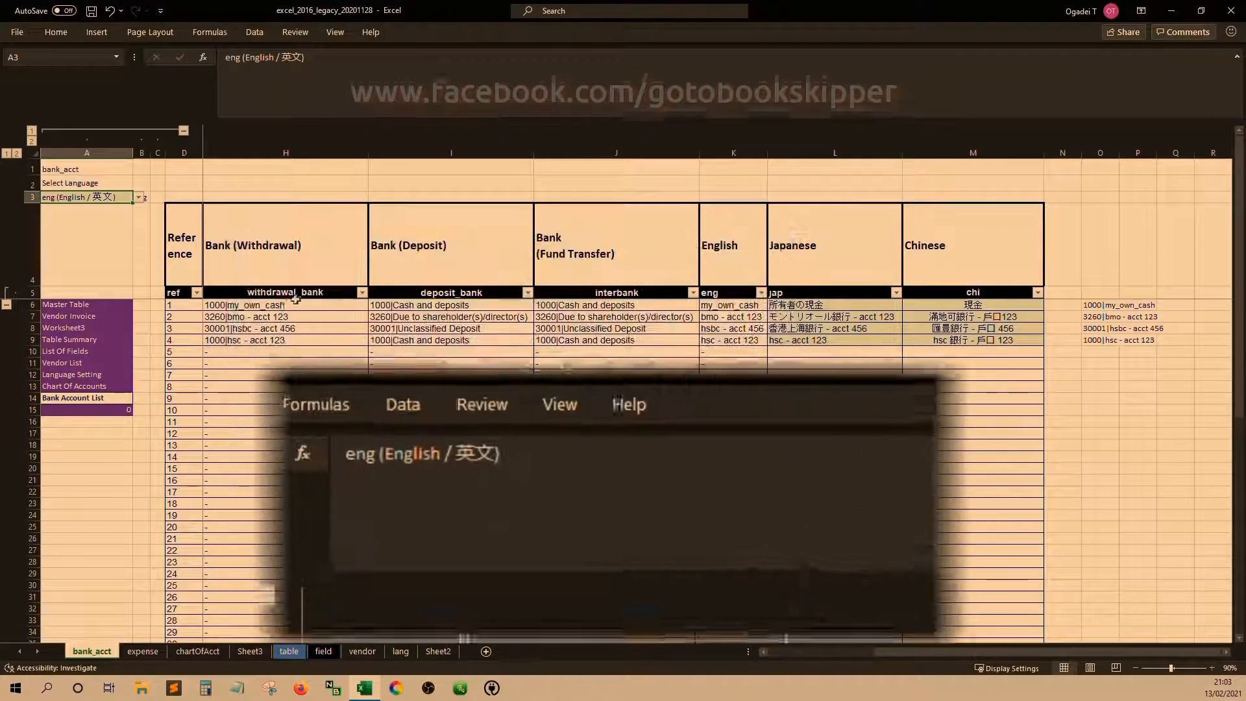
Step: In the withdrawal_bank formula in H6, replace the $B$3 language reference with the locked reference expense!$B$3
click(280, 306)
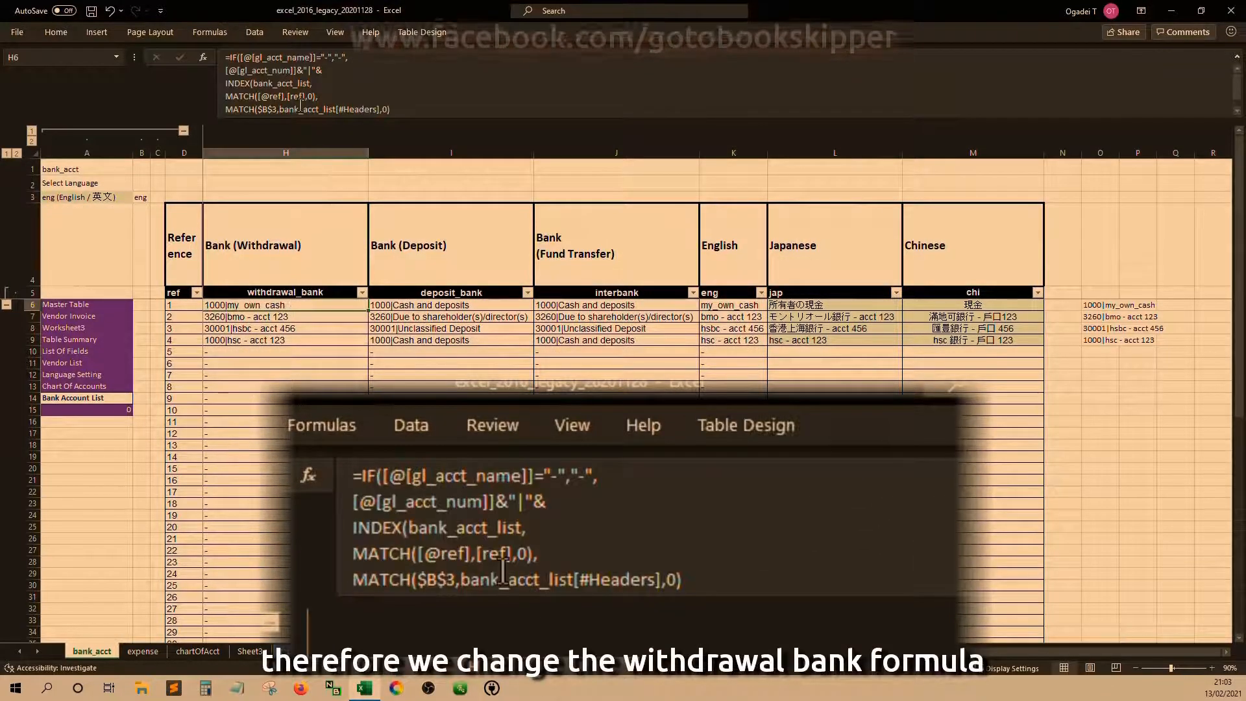
drag(430, 121, 425, 143)
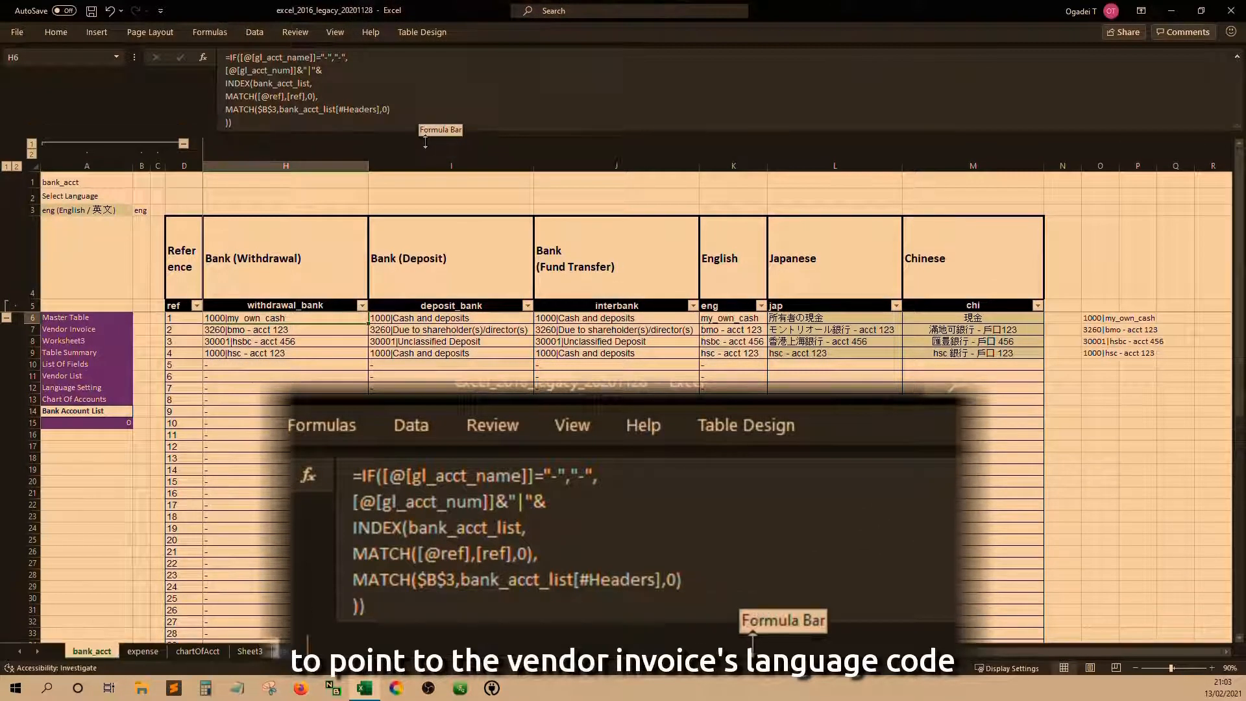
click(281, 110)
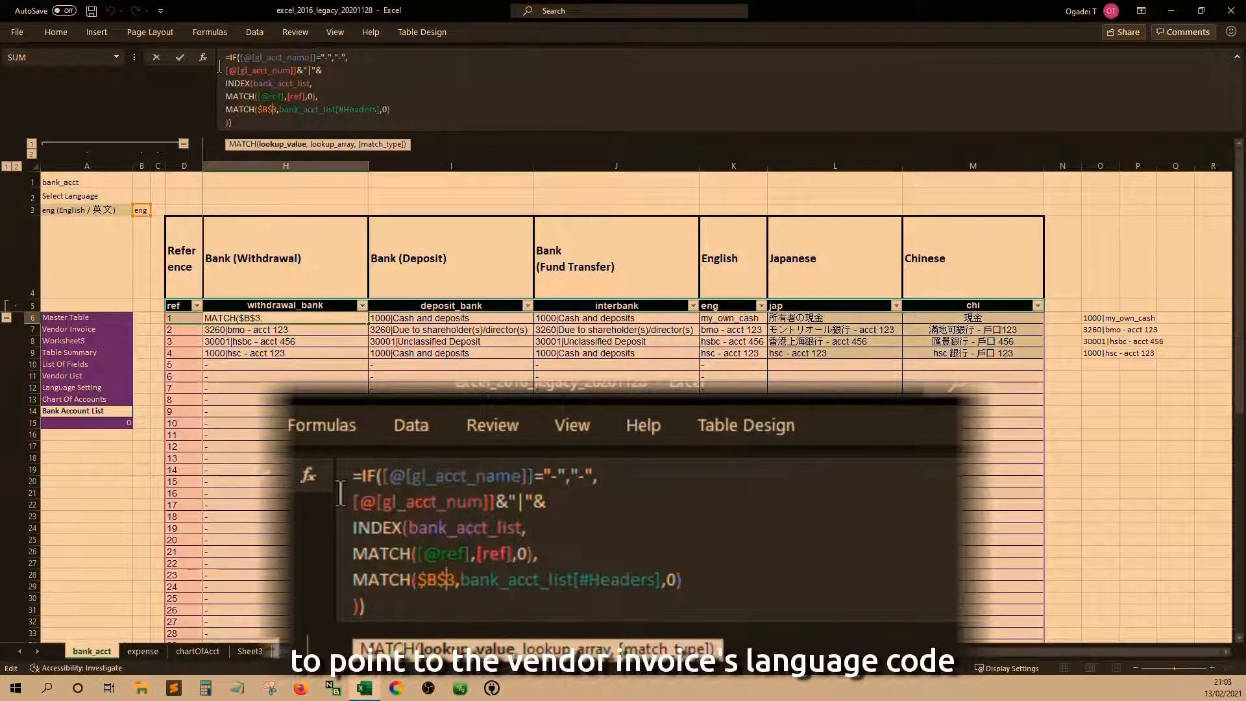
key(Right)
key(BackSpace)
key(BackSpace)
key(BackSpace)
key(BackSpace)
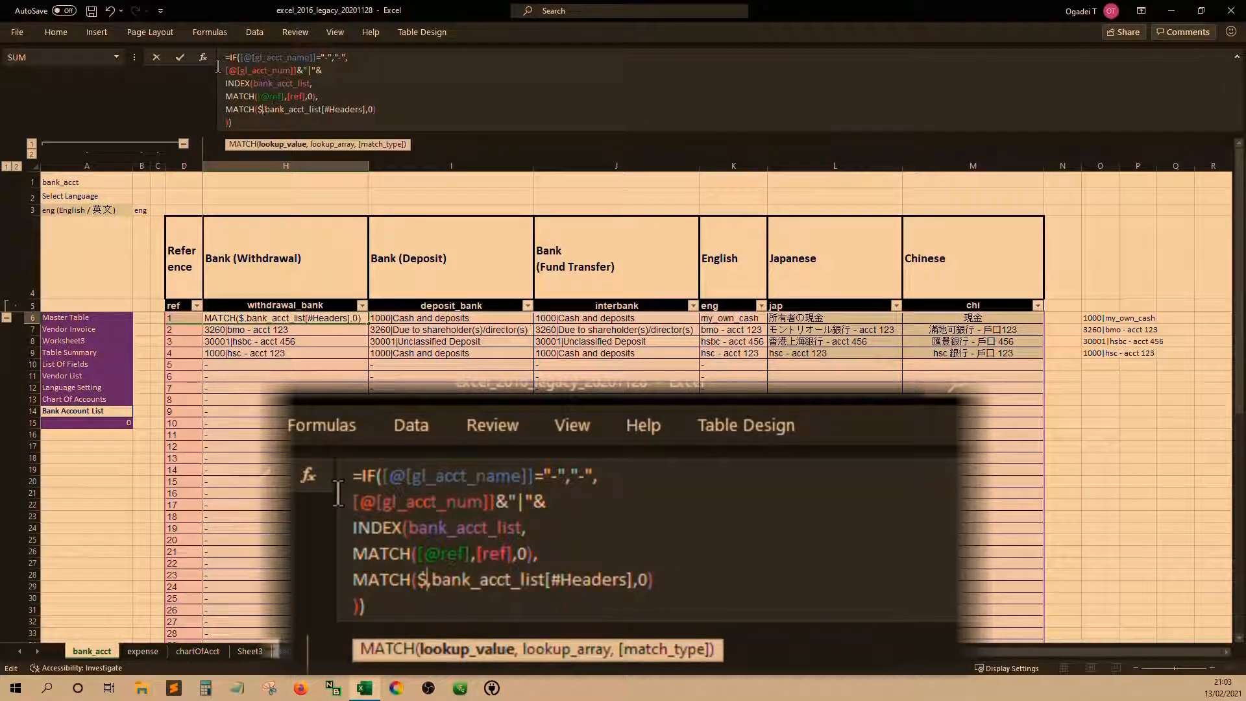
click(151, 655)
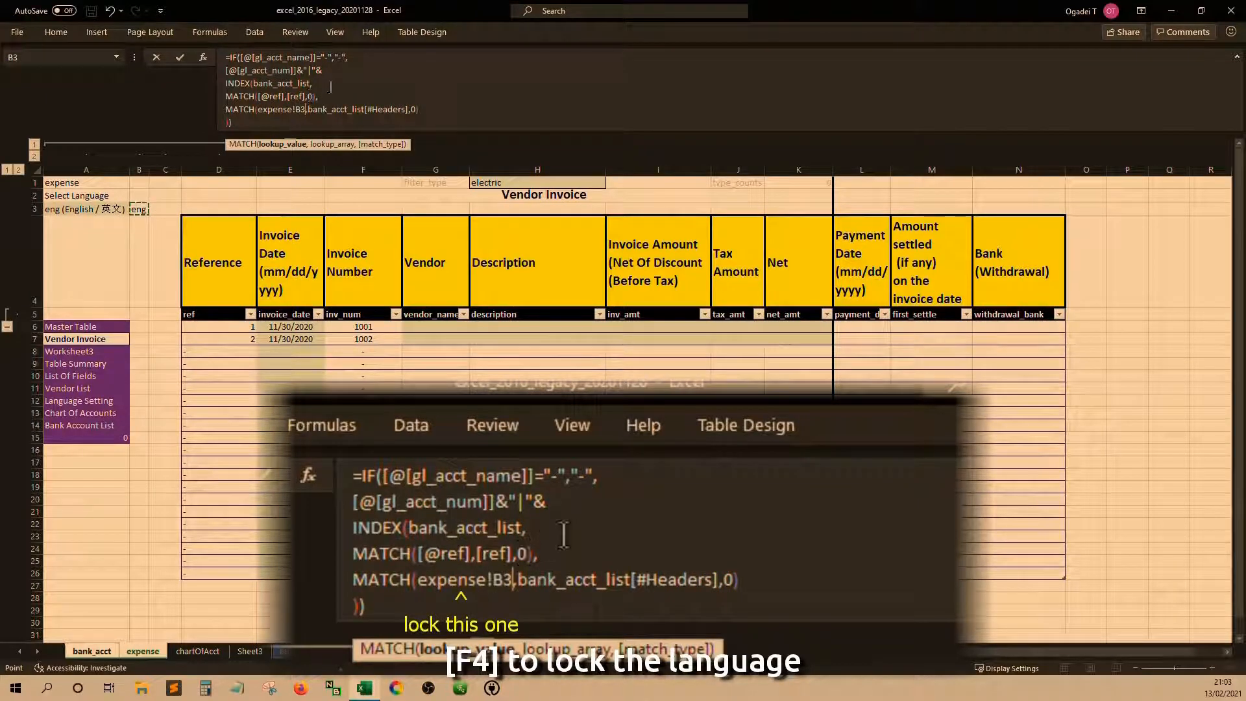
key(F4)
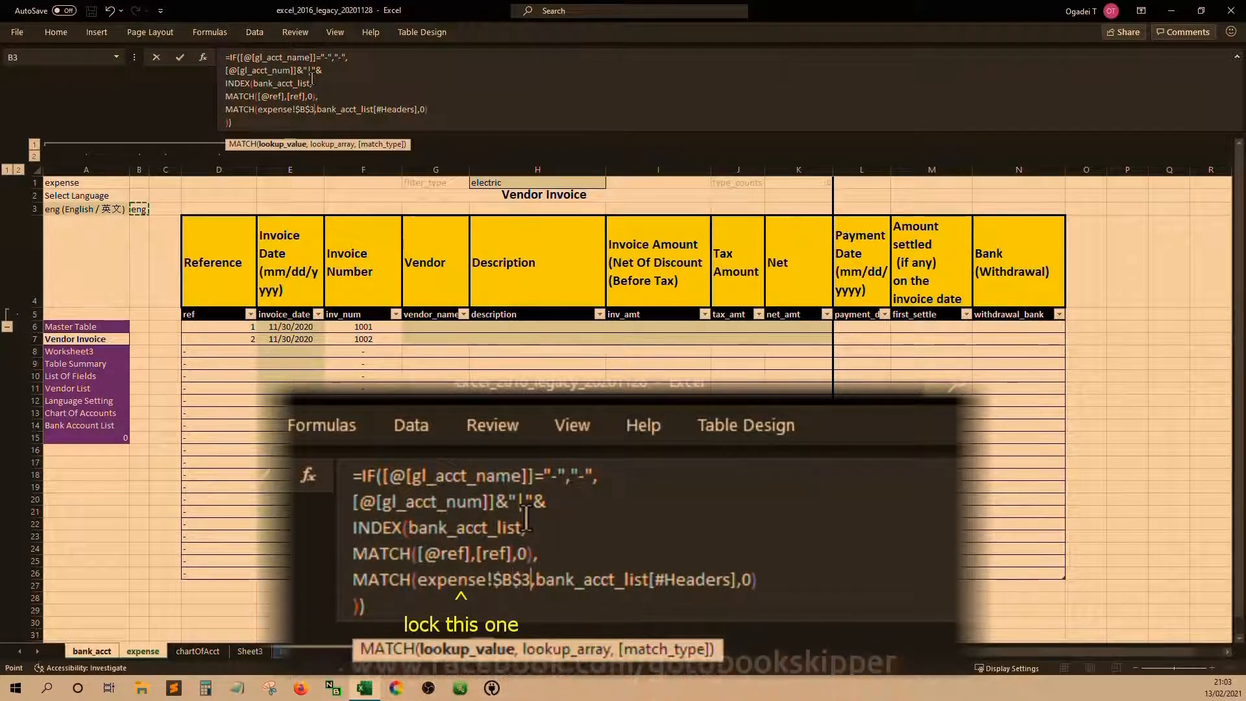
key(Return)
Step: Go to the Vendor Invoice sheet and set its language to chi (Chinese / 中文)
click(80, 210)
click(53, 332)
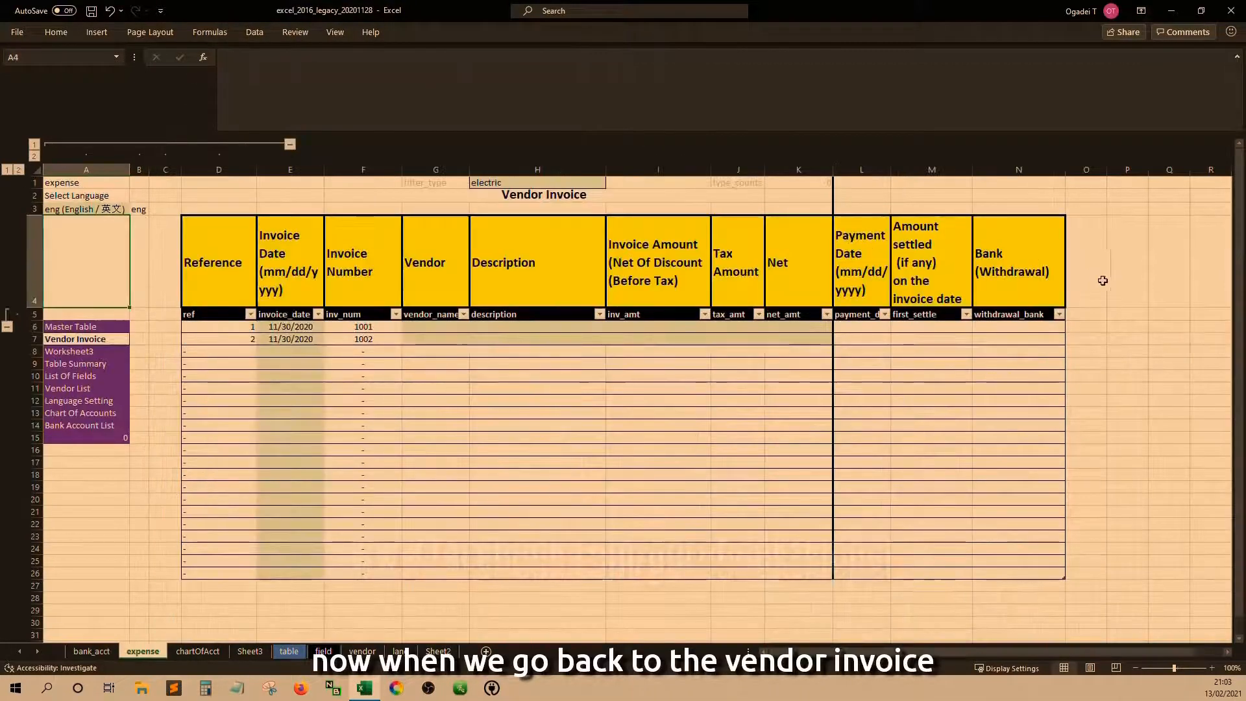
click(1042, 337)
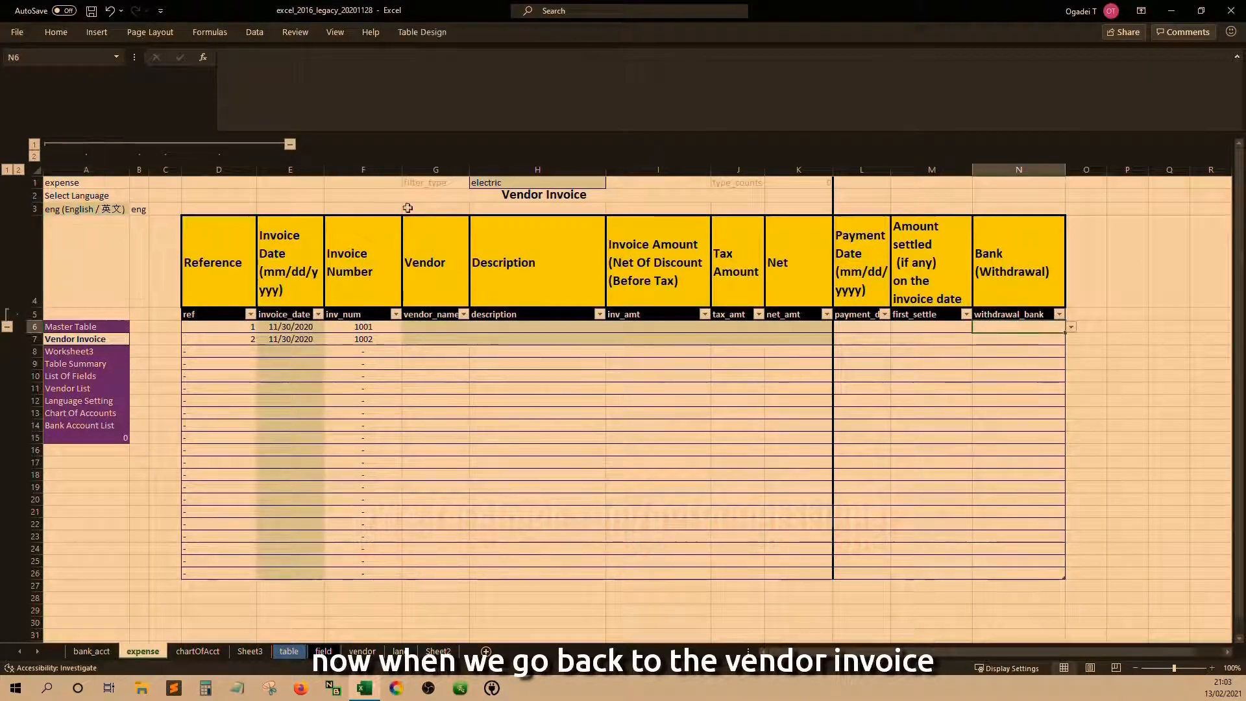
click(122, 209)
click(135, 209)
click(126, 234)
Step: Check the language of the bank account choices in the withdrawal_bank dropdown of N6
click(1054, 326)
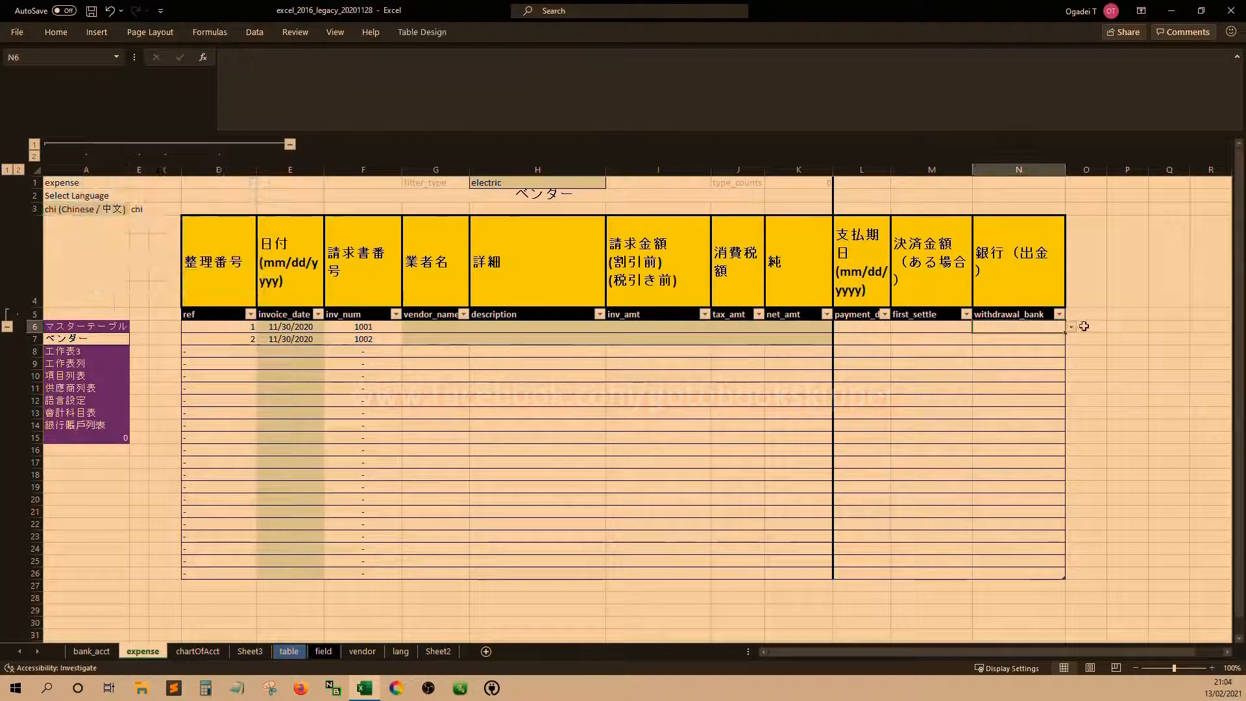
click(1071, 327)
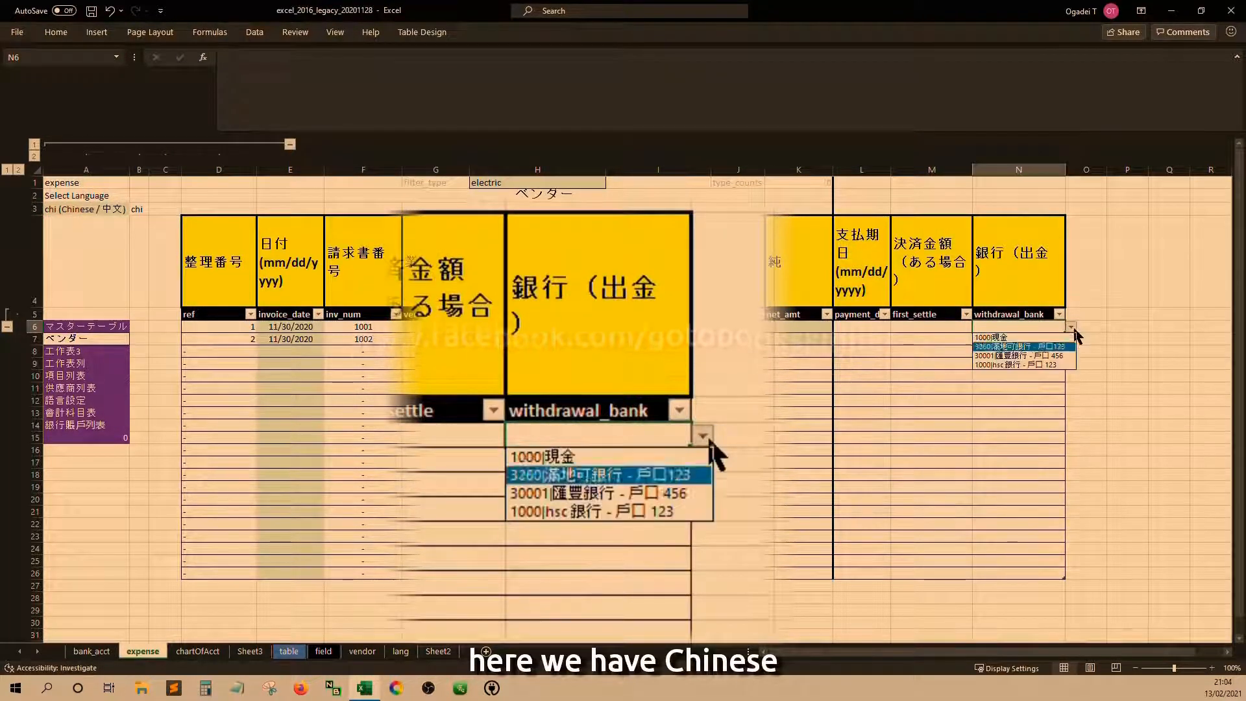
click(1062, 364)
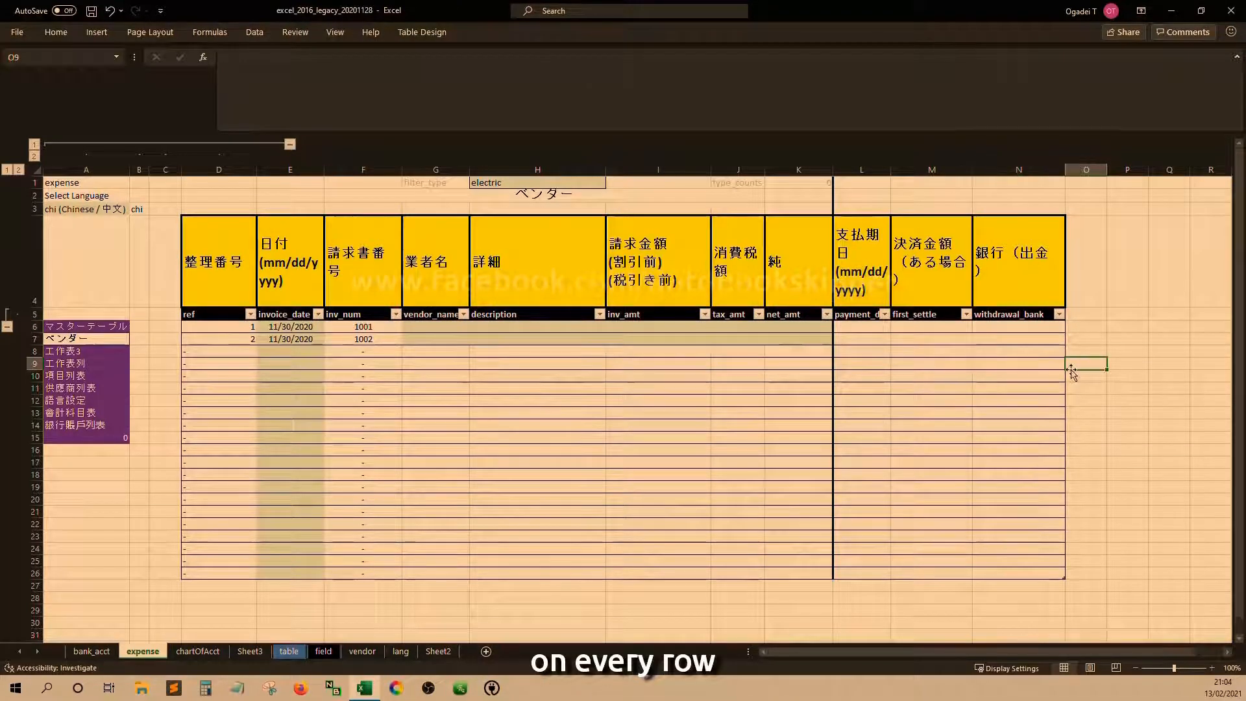
click(1070, 365)
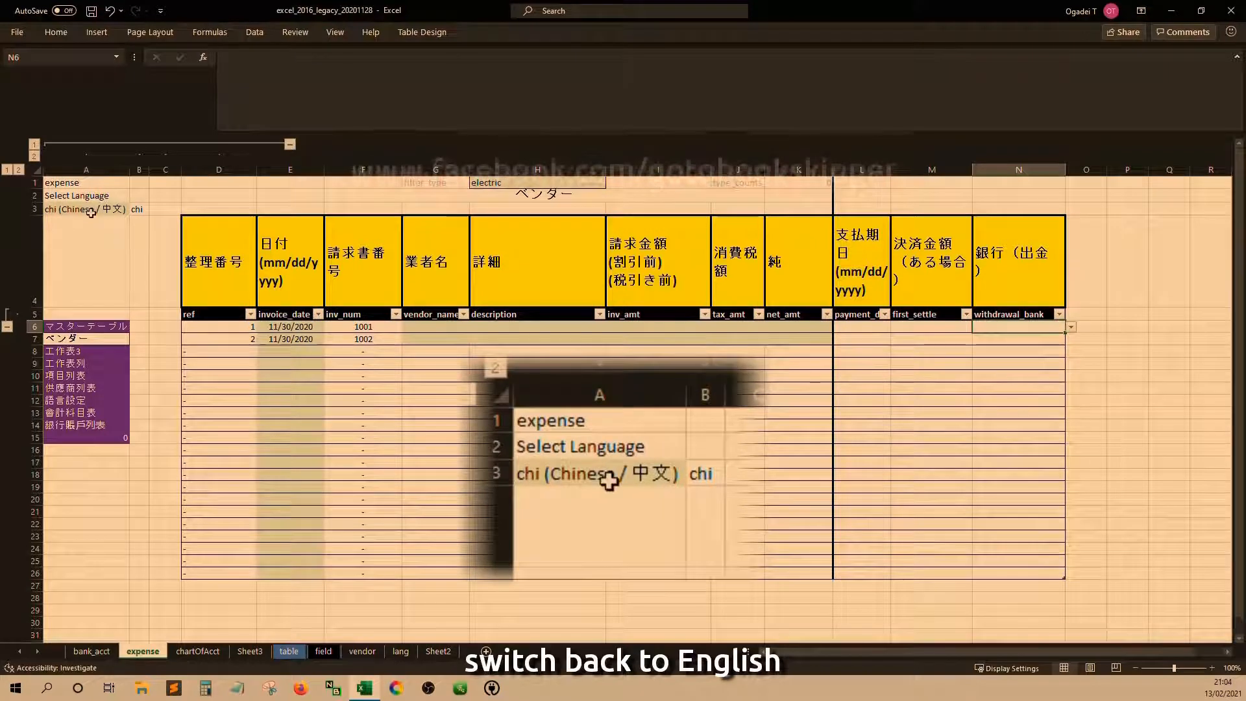
Step: Set the Vendor Invoice sheet's language back to eng (English / 英文) and check the withdrawal_bank dropdown in N7
click(91, 212)
click(135, 210)
click(78, 221)
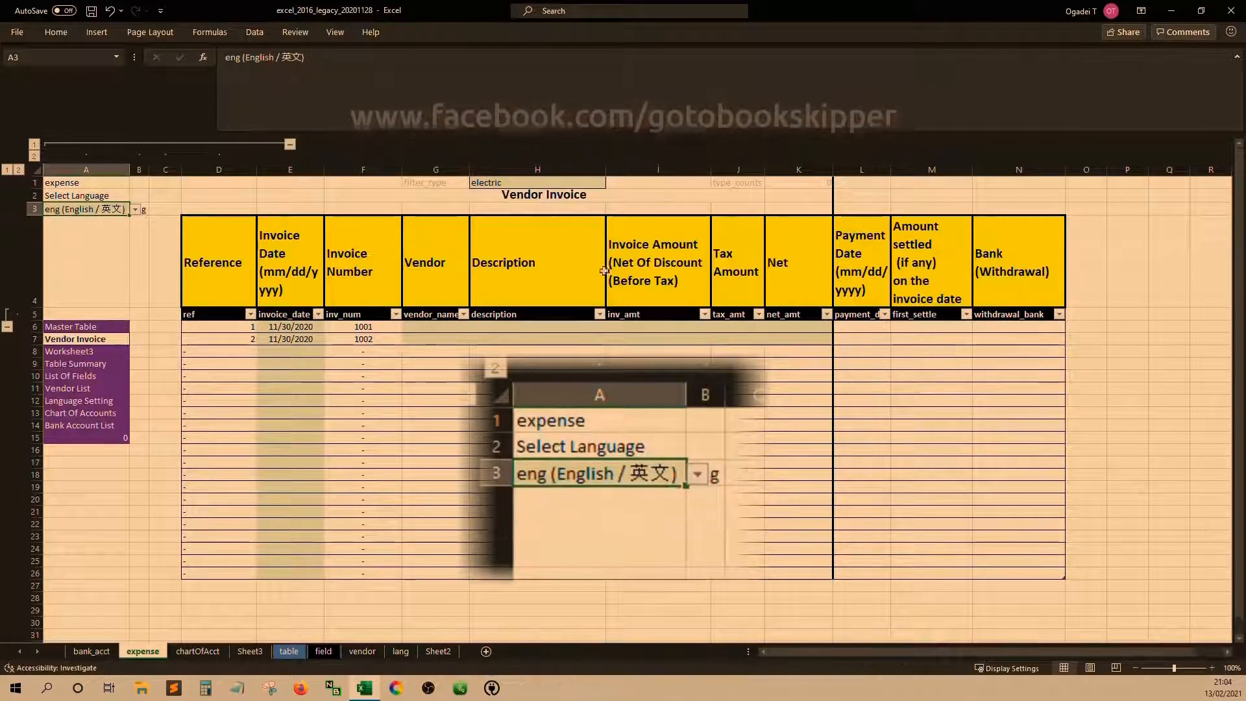
click(1017, 340)
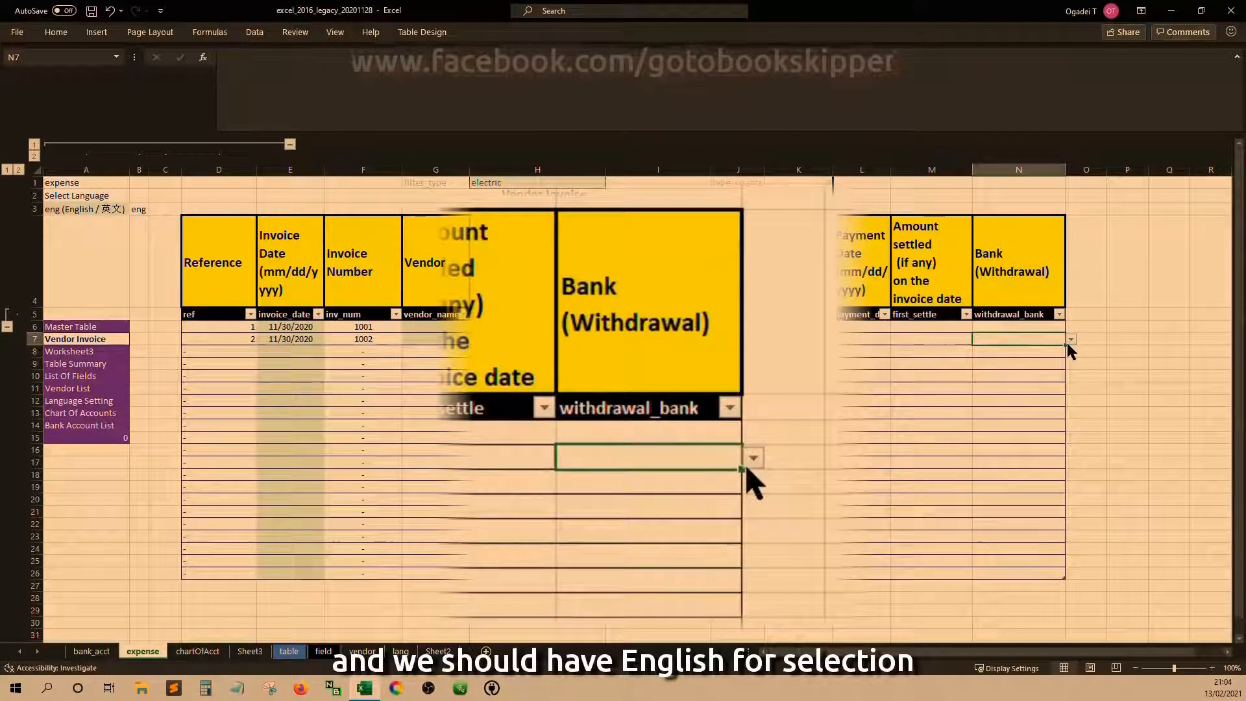
click(1068, 342)
click(1070, 343)
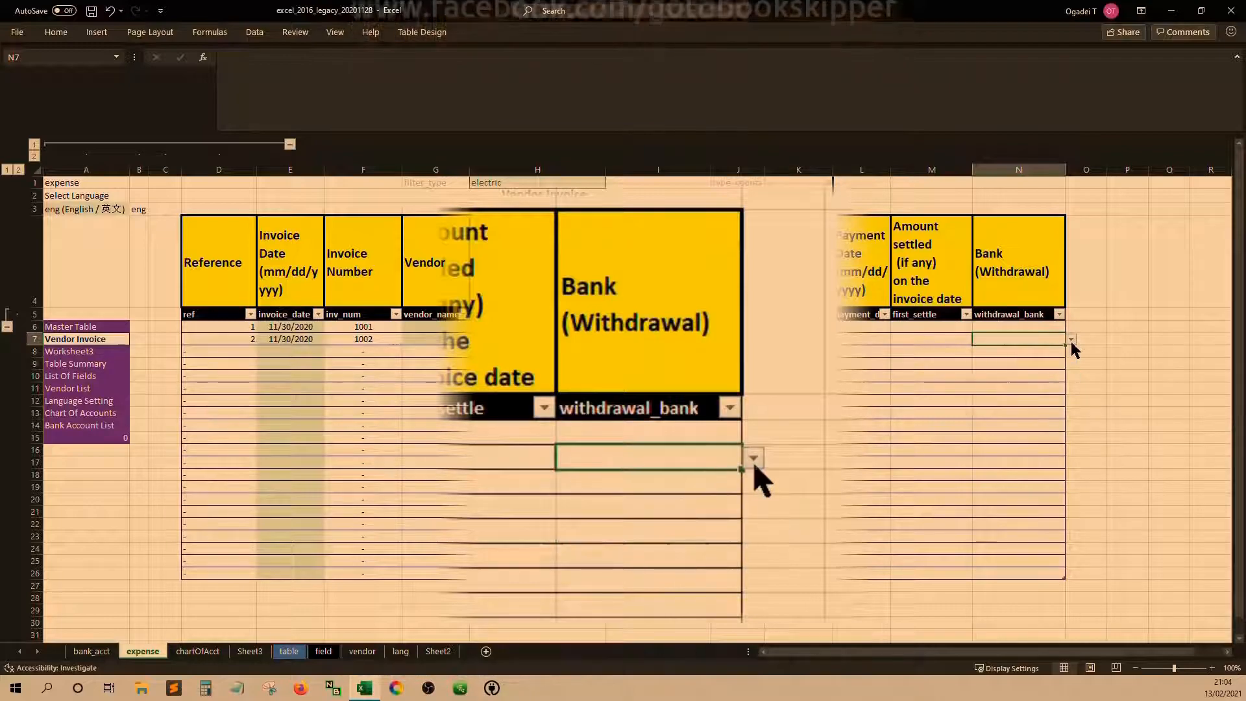